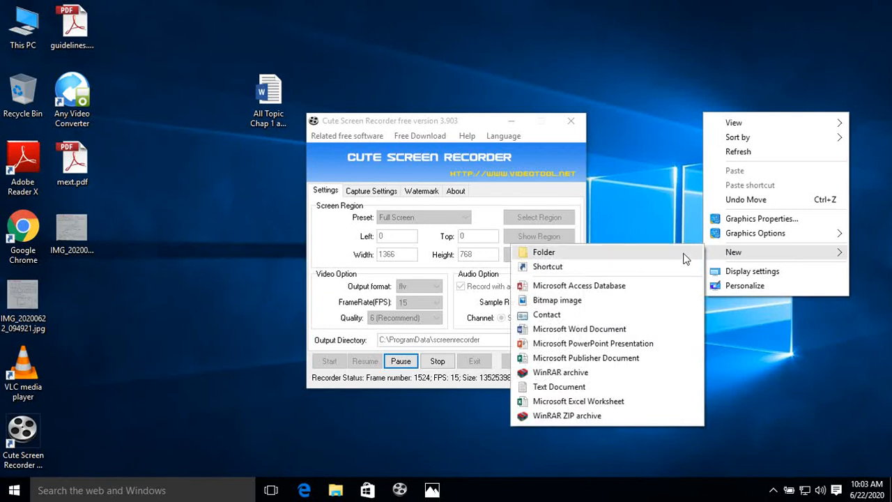
Create a new Microsoft Word document on the desktop named abc and open it in Word.
left_click(623, 332)
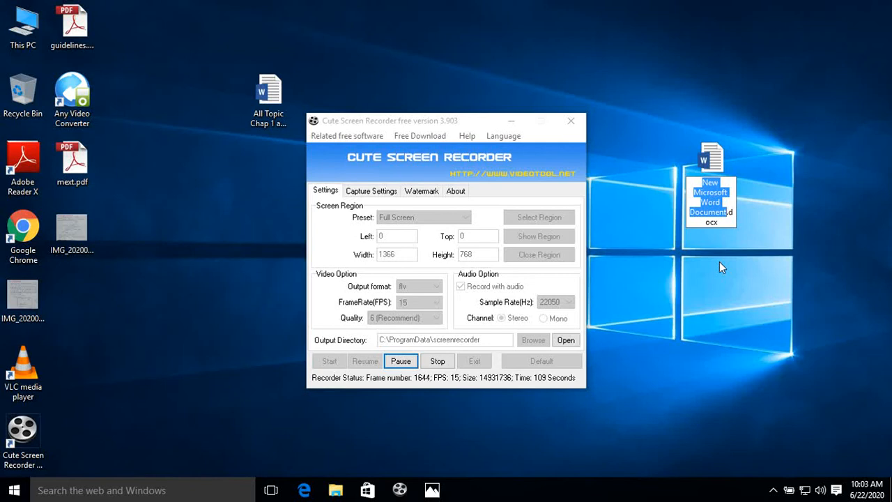
type("abc")
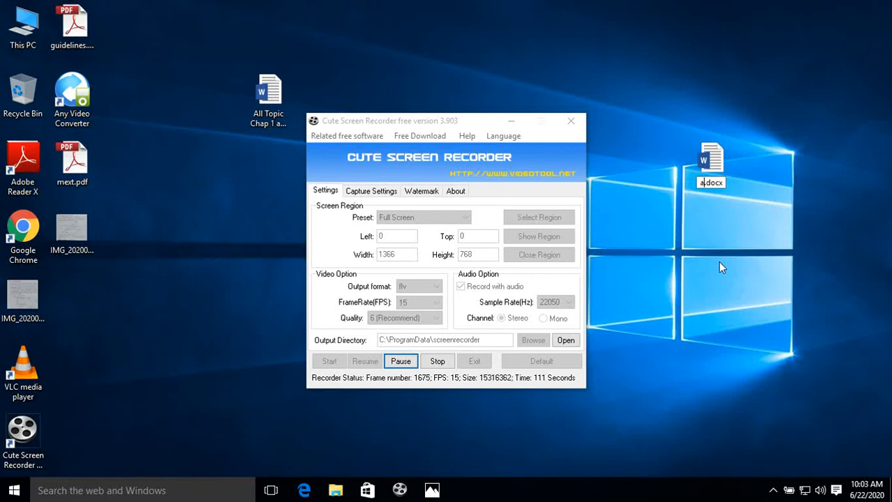
key("Return")
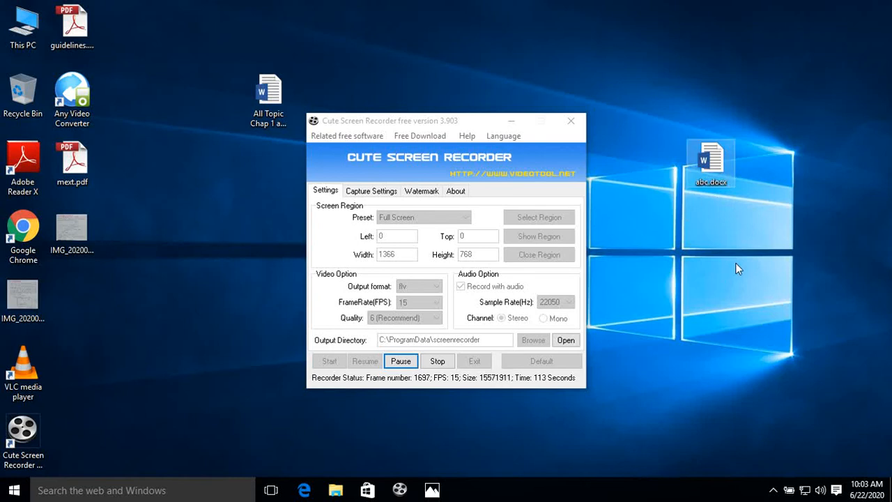
double_click(710, 159)
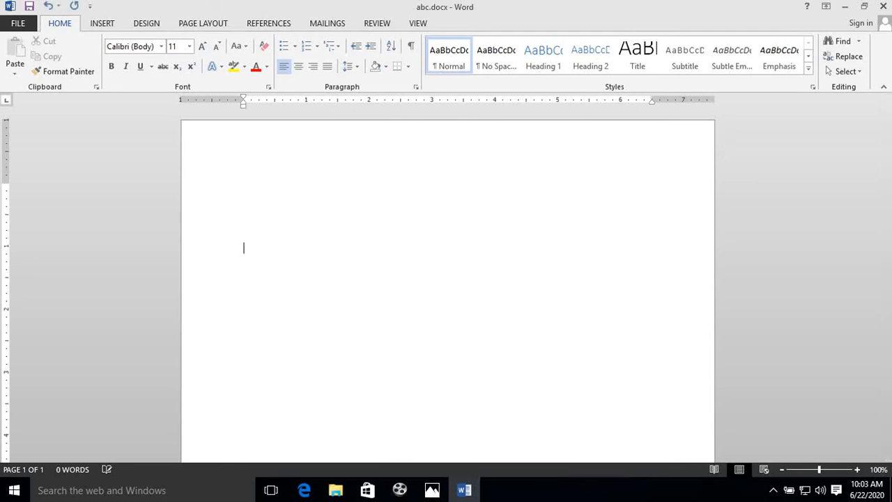
Add four blank lines at the start of the document.
key("Return")
key("Return")
key("Return")
key("Return")
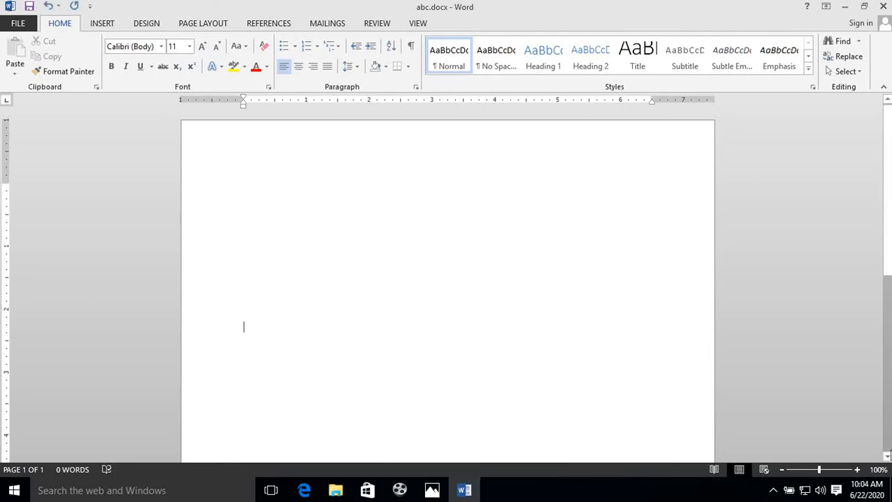
left_click(887, 457)
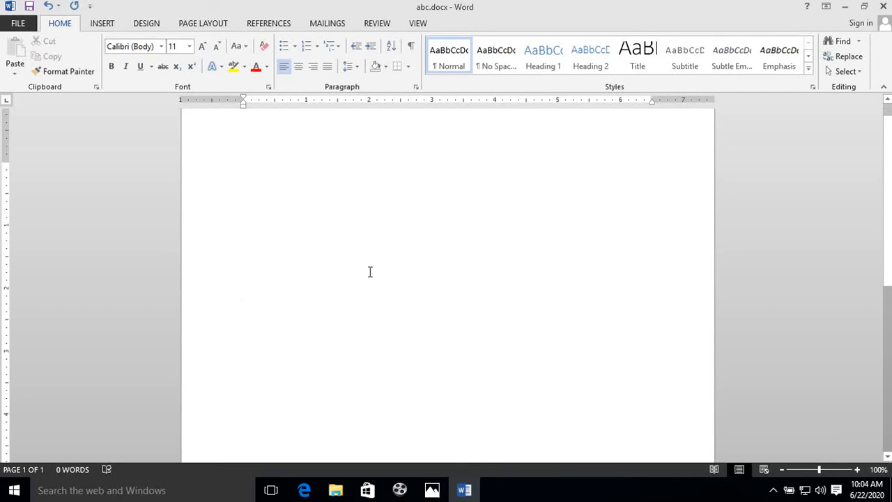
Following the refraction photo, draw a rectangle for the glass block in the middle of the page, about 3.21" wide and 1.78" high.
left_click(105, 24)
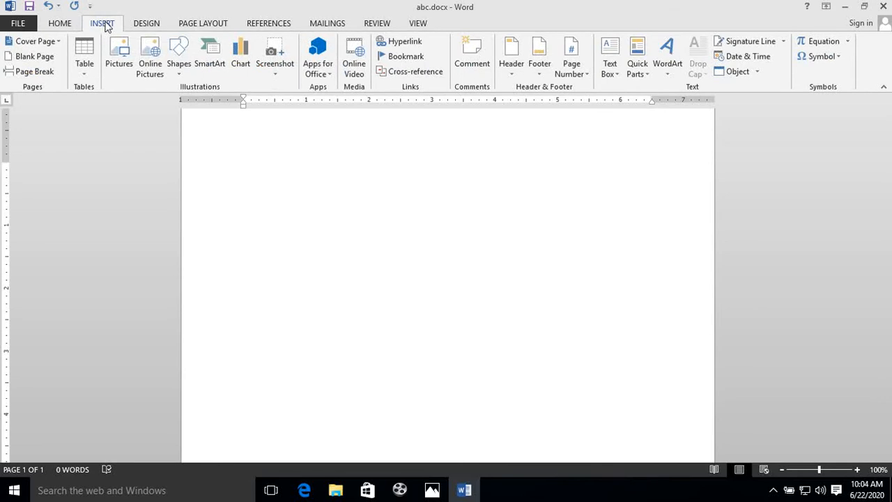
left_click(179, 75)
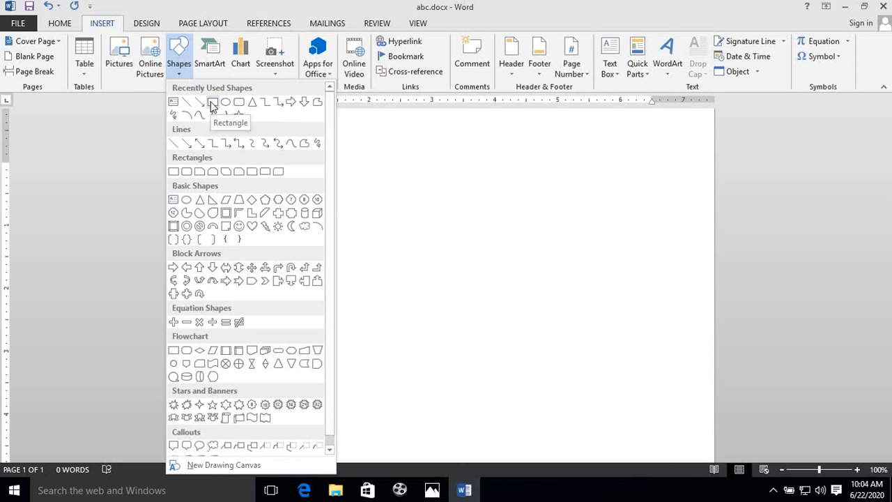
left_click(432, 491)
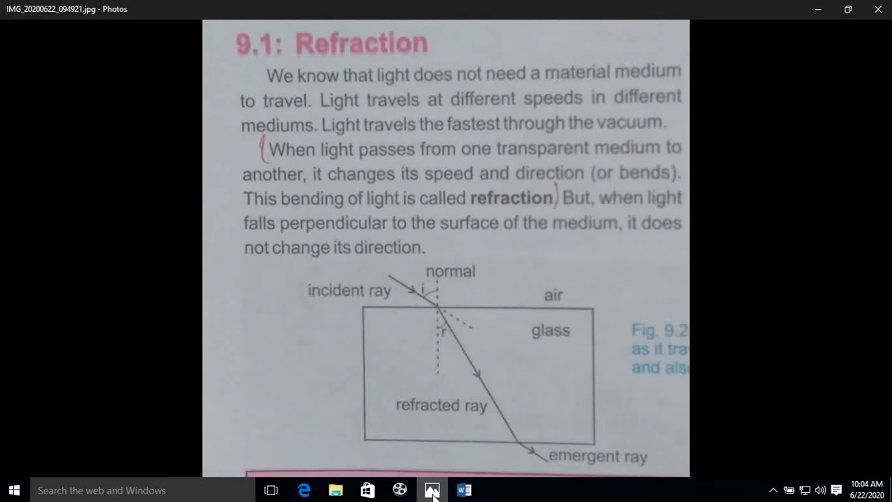
left_click(432, 490)
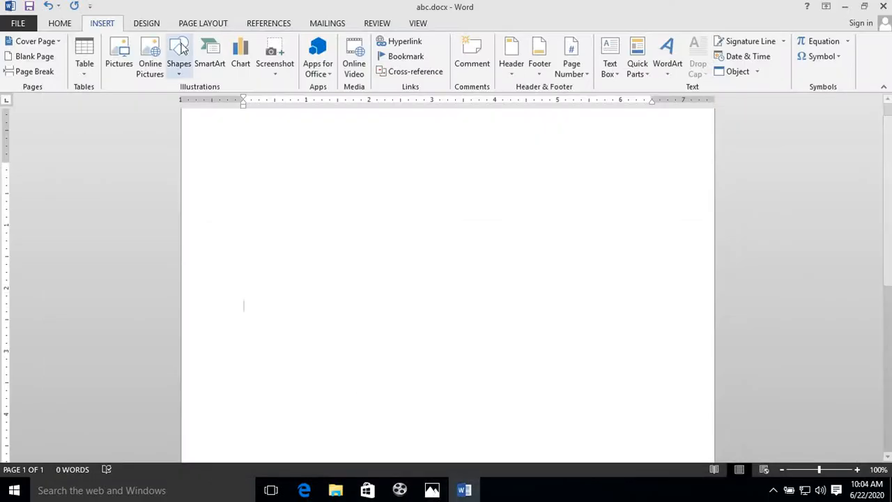
left_click(179, 75)
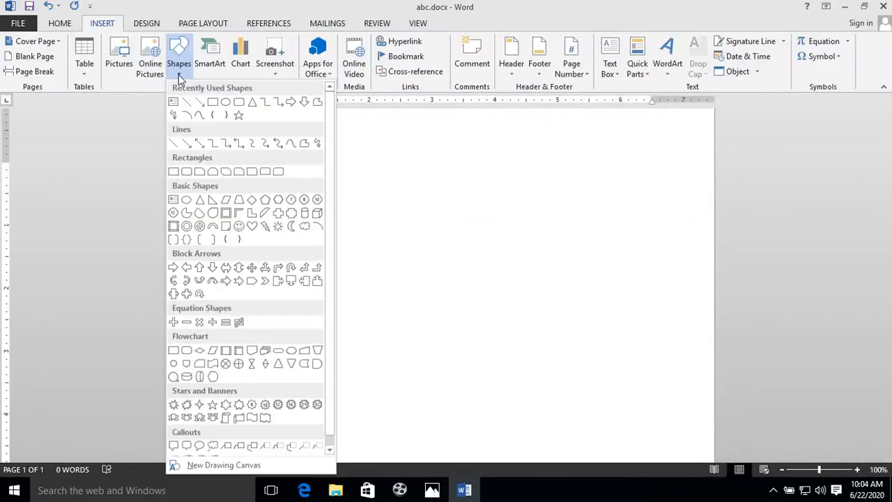
left_click(213, 103)
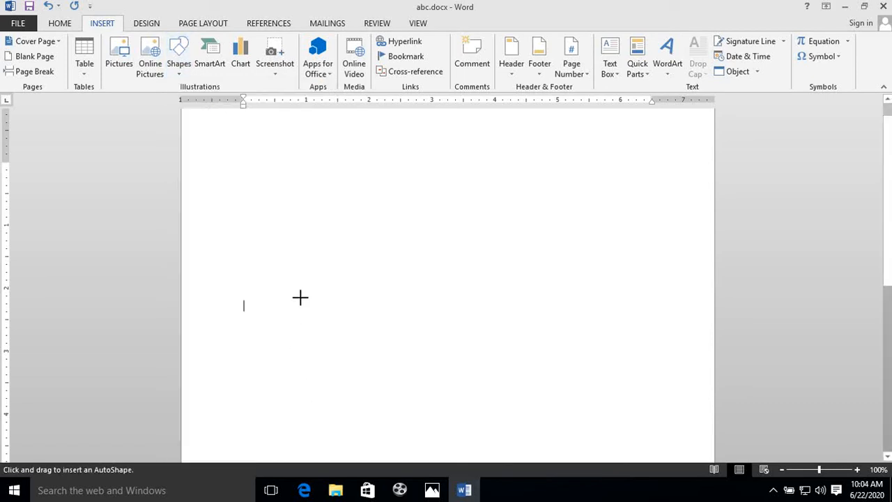
mouse_move(300, 296)
left_mouse_down()
mouse_move(348, 352)
mouse_move(430, 351)
mouse_move(548, 365)
mouse_move(539, 383)
mouse_move(523, 364)
mouse_move(503, 369)
mouse_move(503, 381)
left_mouse_up()
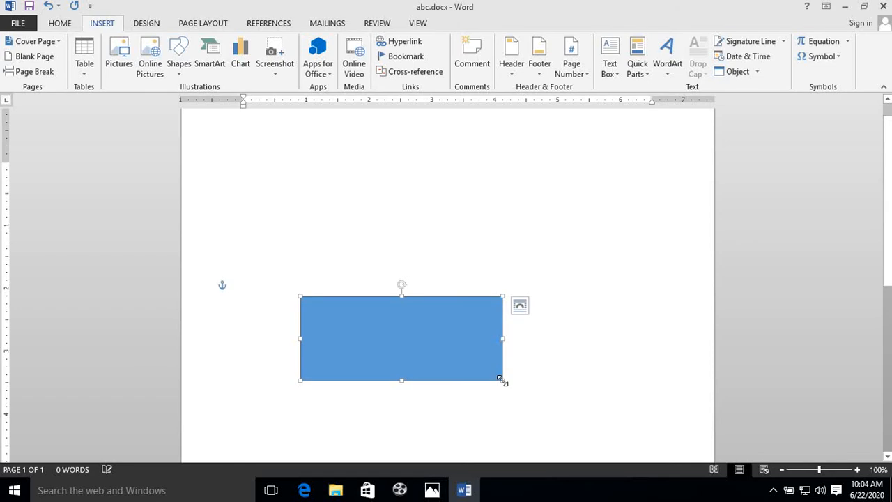
mouse_move(387, 318)
left_mouse_down()
mouse_move(451, 298)
mouse_move(435, 278)
mouse_move(449, 235)
left_mouse_up()
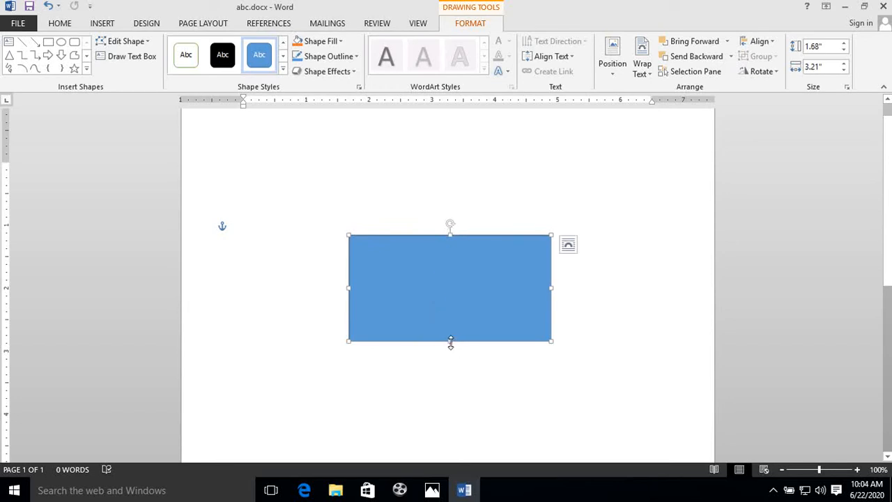
left_click_drag(449, 342, 450, 348)
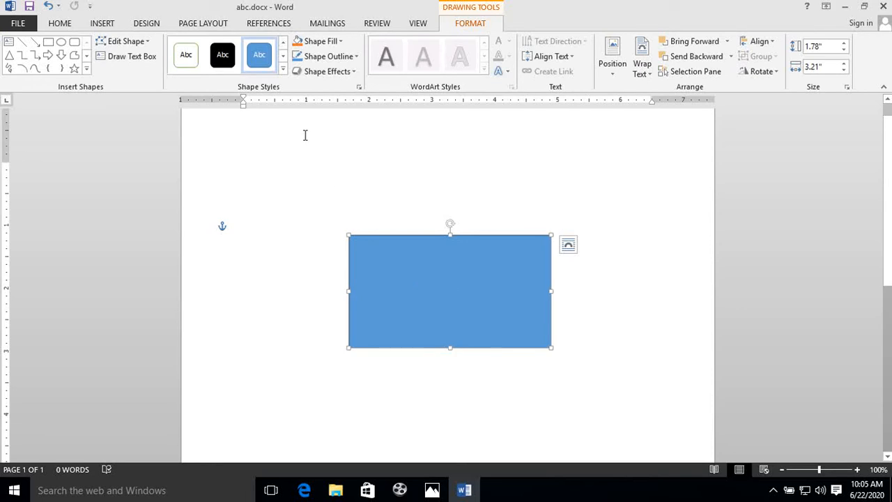
Format the rectangle with no fill and a black outline of 1½ pt weight, leaving it deselected.
left_click(342, 44)
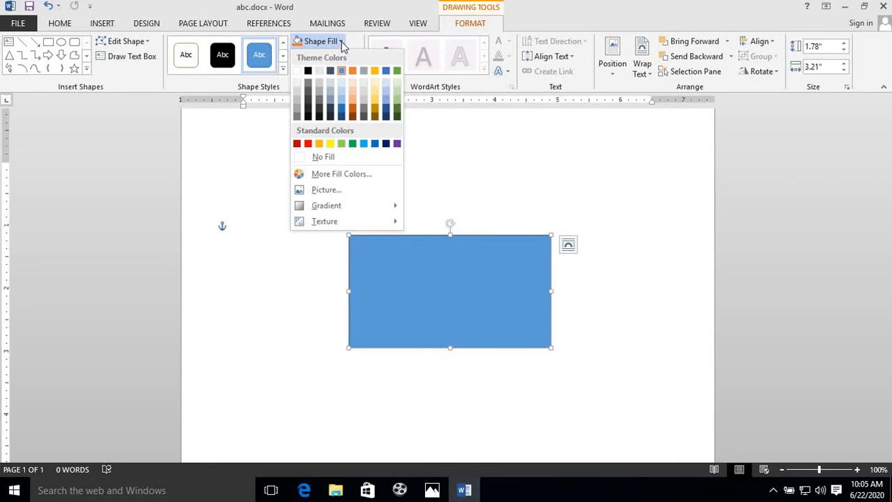
left_click(317, 158)
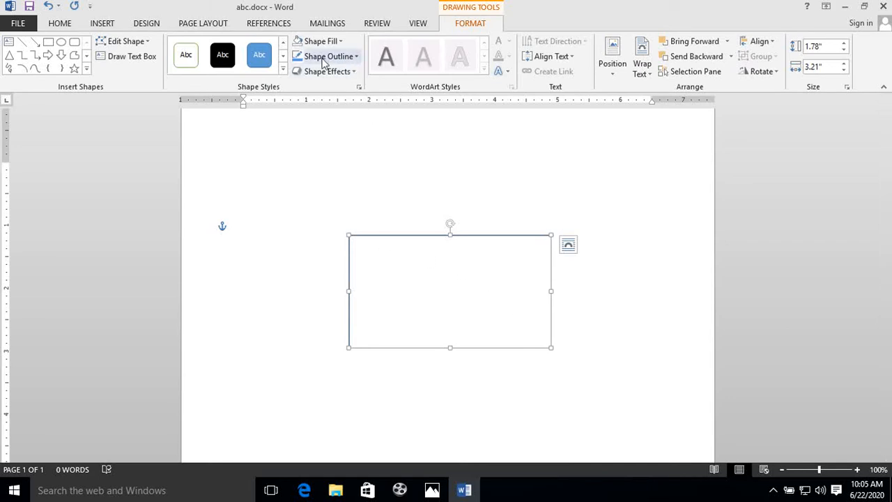
left_click(357, 58)
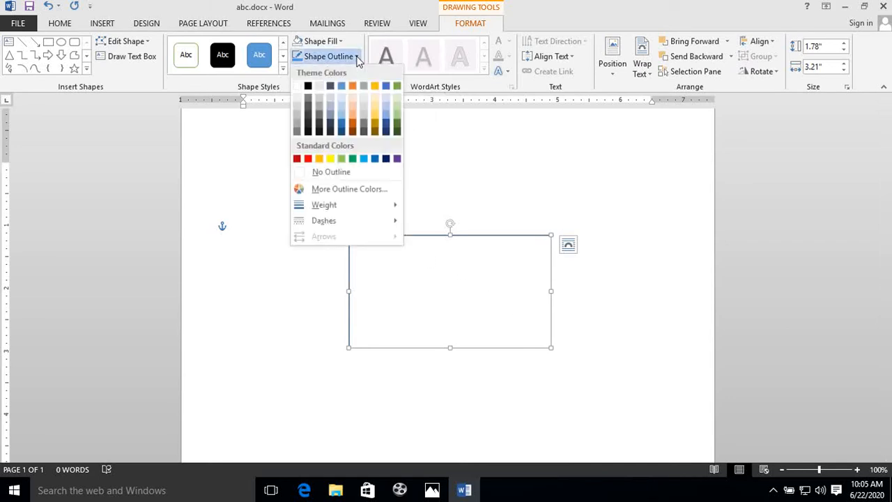
left_click(308, 86)
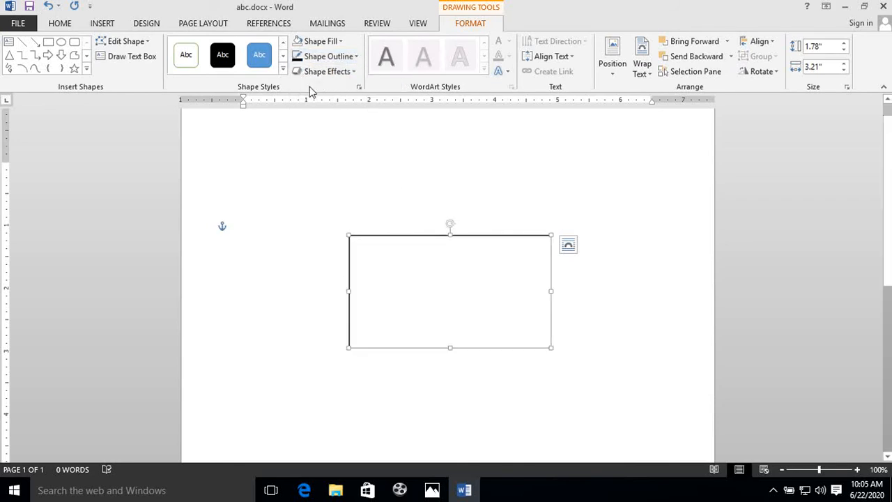
left_click(356, 58)
mouse_move(365, 211)
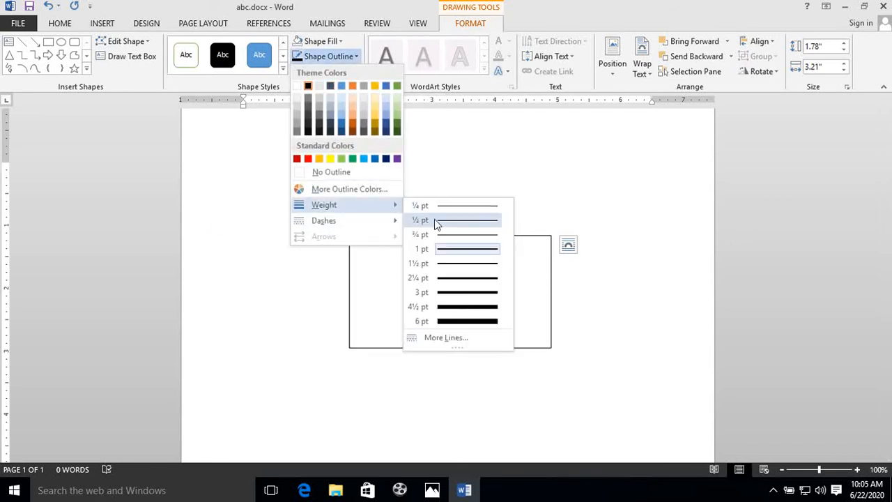
left_click(455, 263)
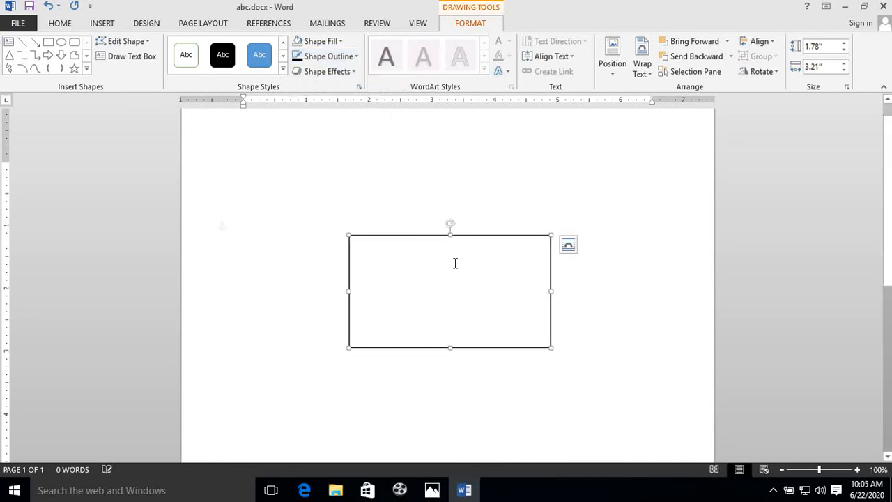
left_click(634, 302)
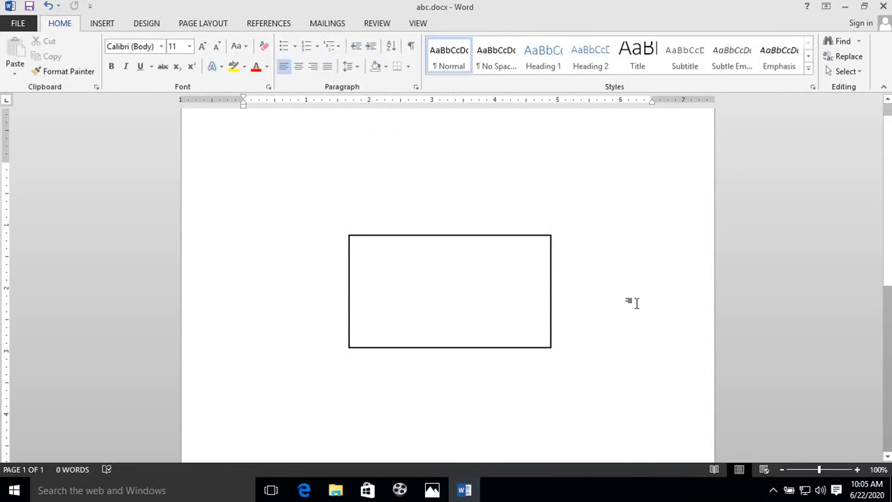
left_click(550, 306)
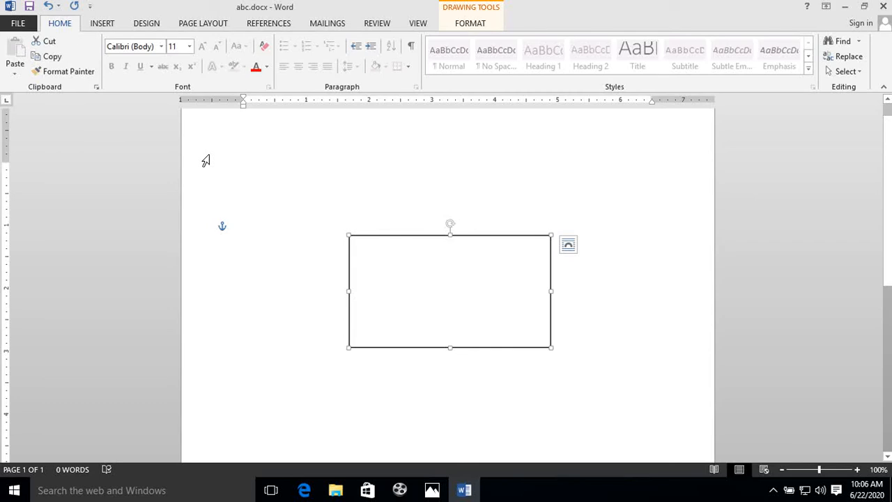
left_click(101, 24)
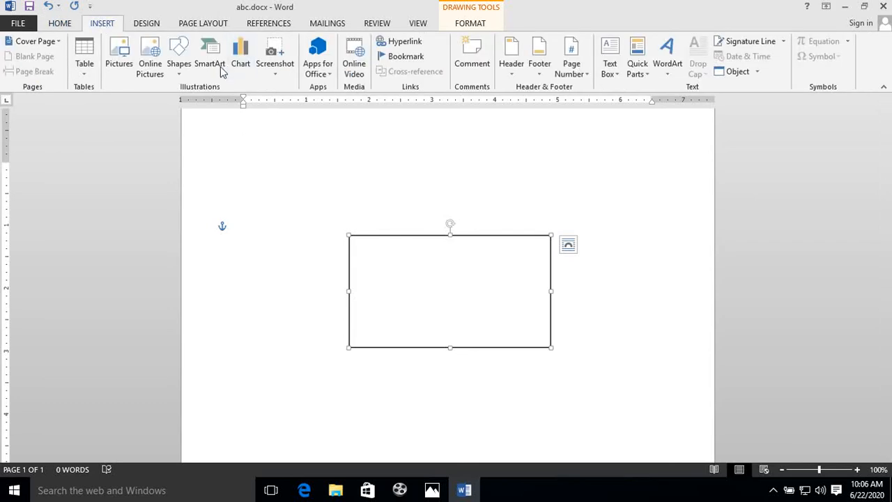
left_click(178, 76)
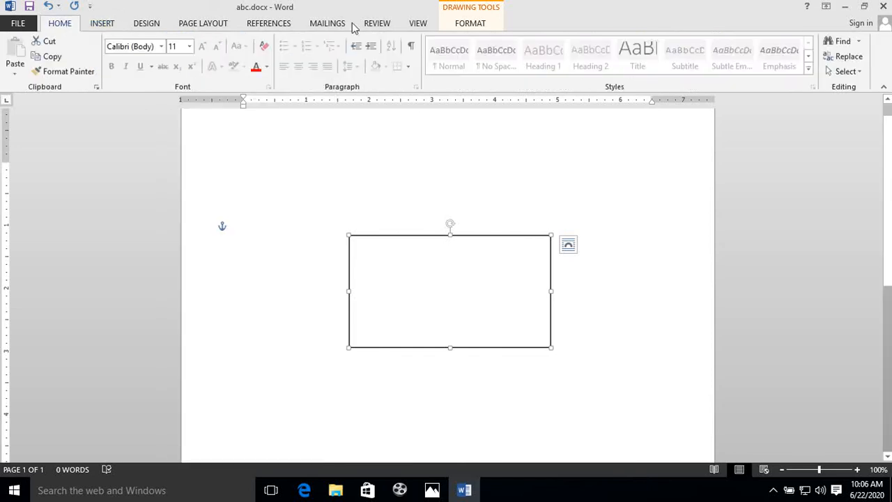
Draw a straight vertical line about 1.73" long crossing the rectangle's upper edge, starting above it and ending inside.
left_click(100, 22)
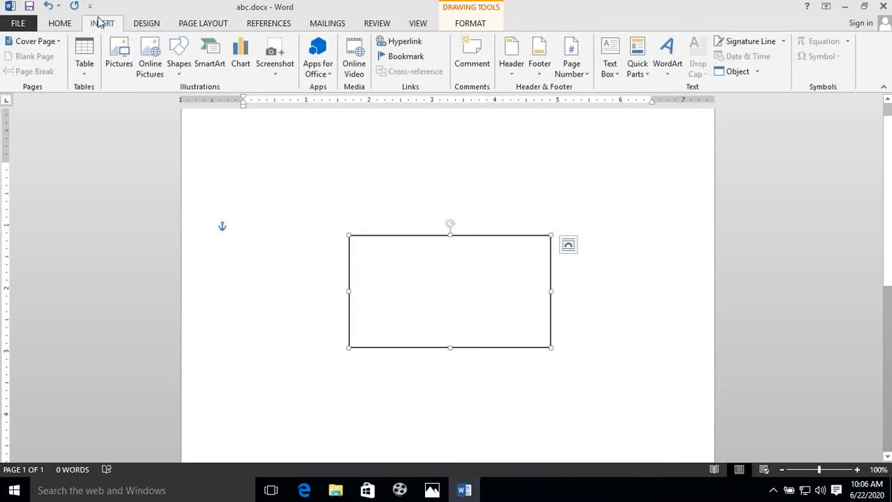
left_click(180, 76)
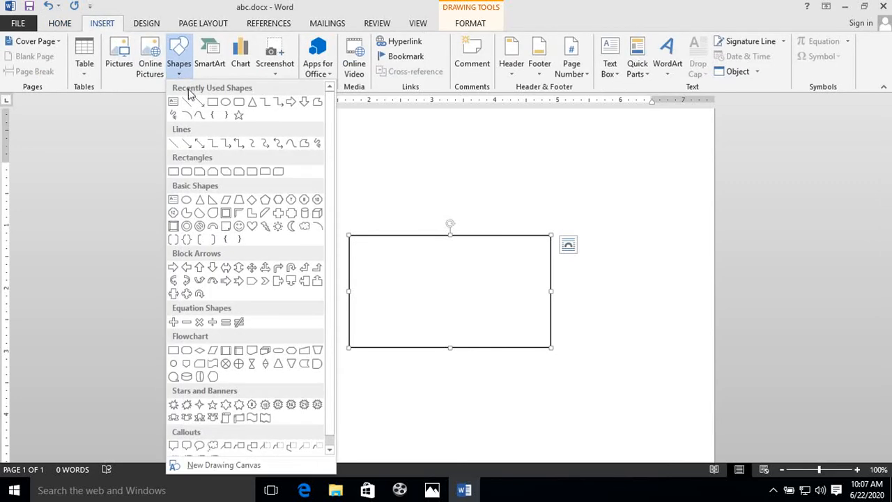
left_click(186, 102)
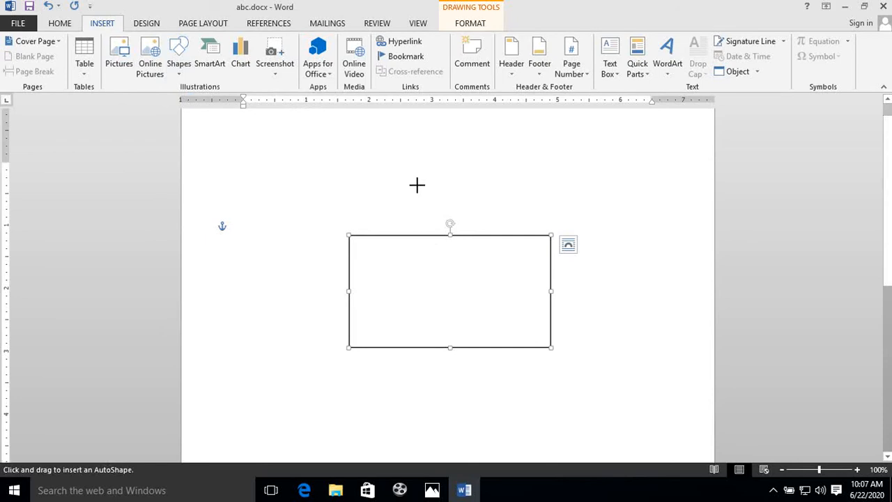
left_click_drag(408, 184, 409, 276)
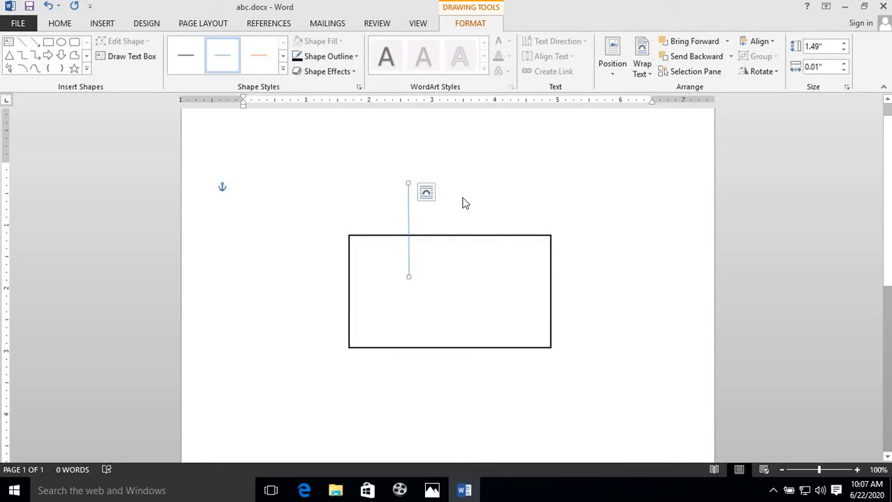
left_click_drag(409, 277, 406, 291)
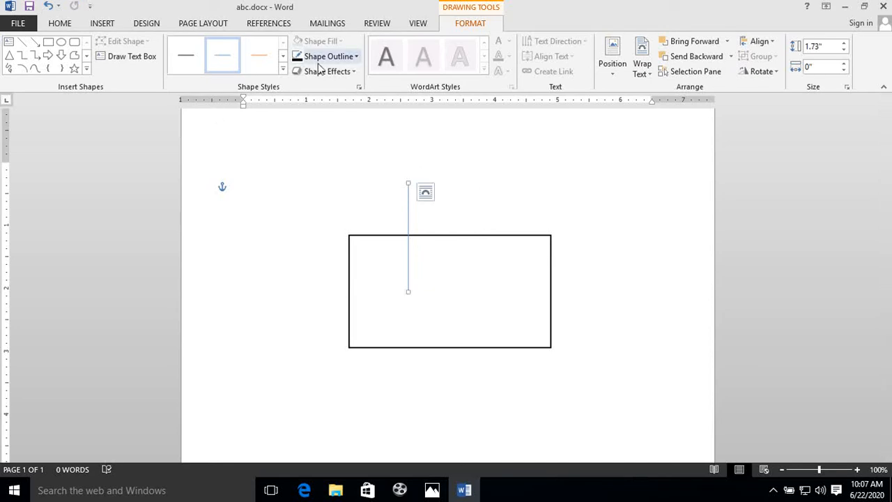
Give the vertical line the thick black preset style and a square-dot dash pattern, and deselect it.
left_click(282, 69)
left_click(186, 131)
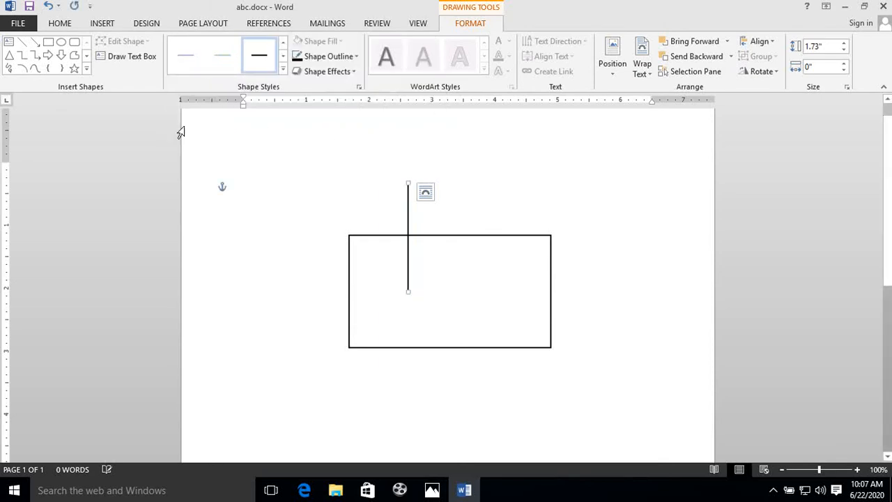
left_click(356, 57)
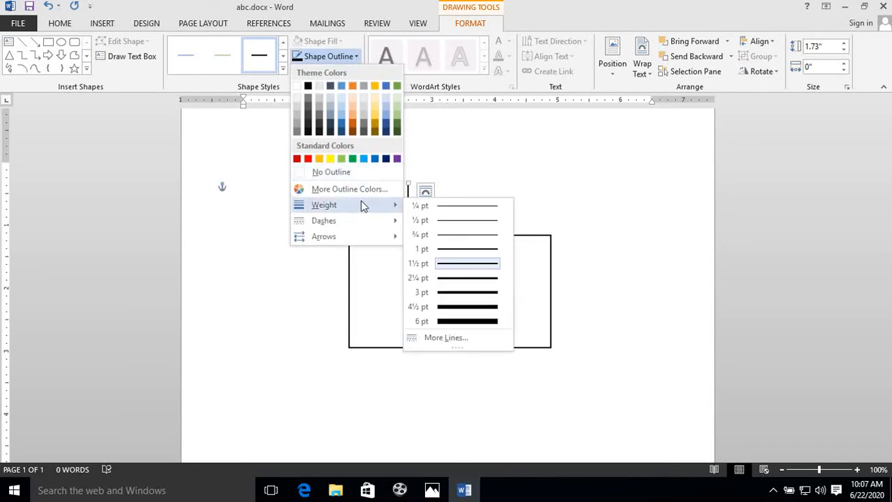
mouse_move(383, 226)
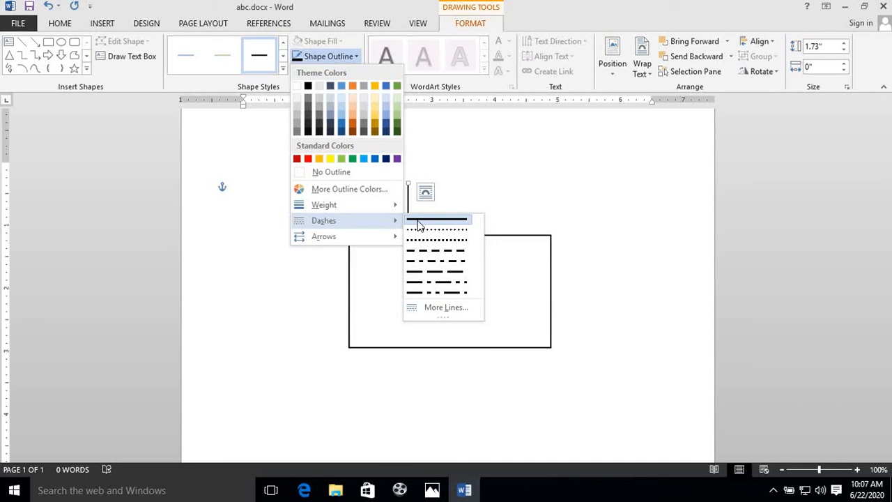
left_click(427, 239)
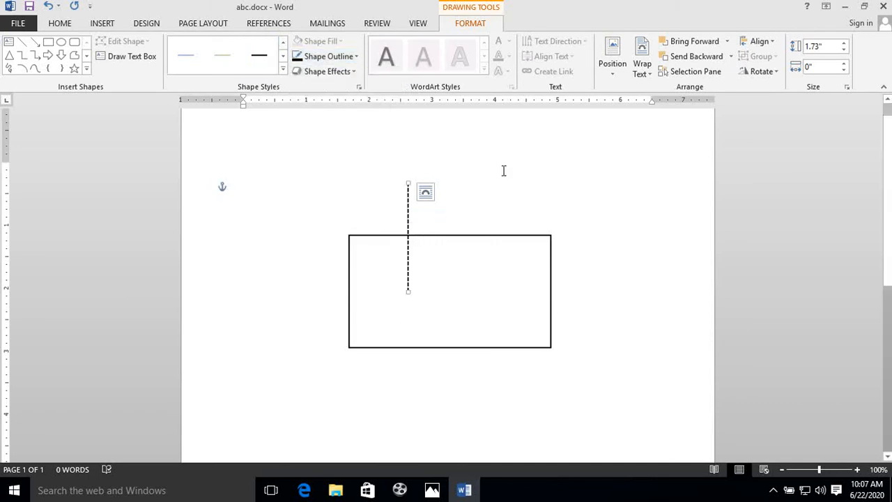
left_click(462, 178)
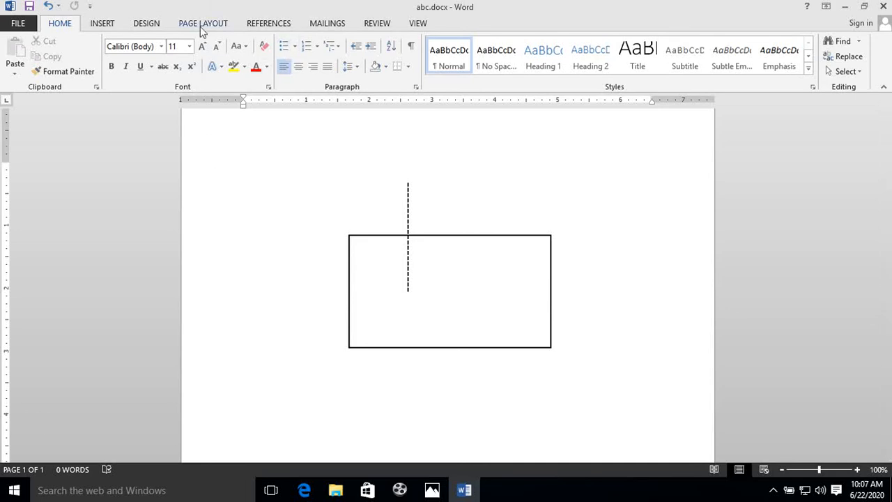
Draw an arrow about 0.42" high and 0.44" wide above the rectangle, sloping down toward the dashed line, and apply the thick black preset style.
left_click(103, 23)
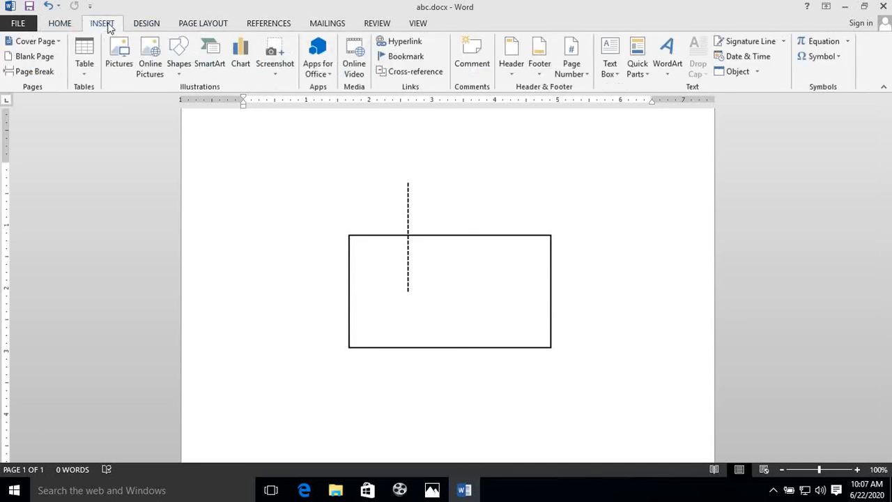
left_click(179, 72)
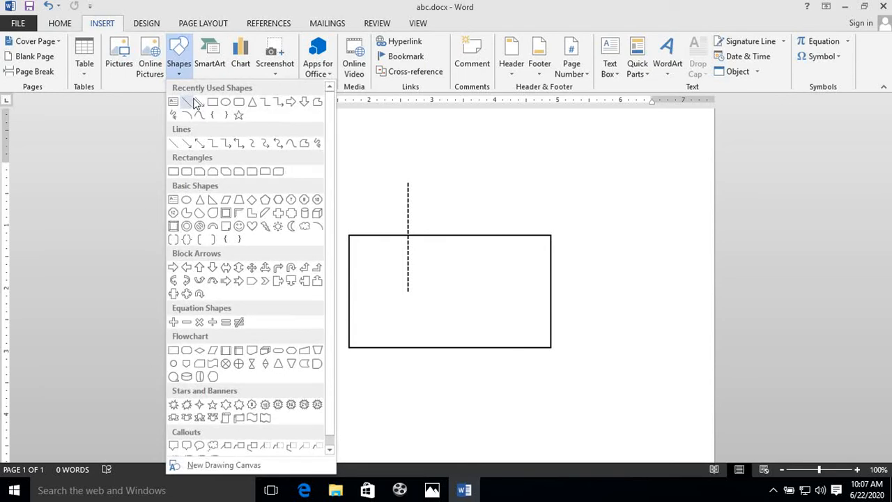
left_click(200, 101)
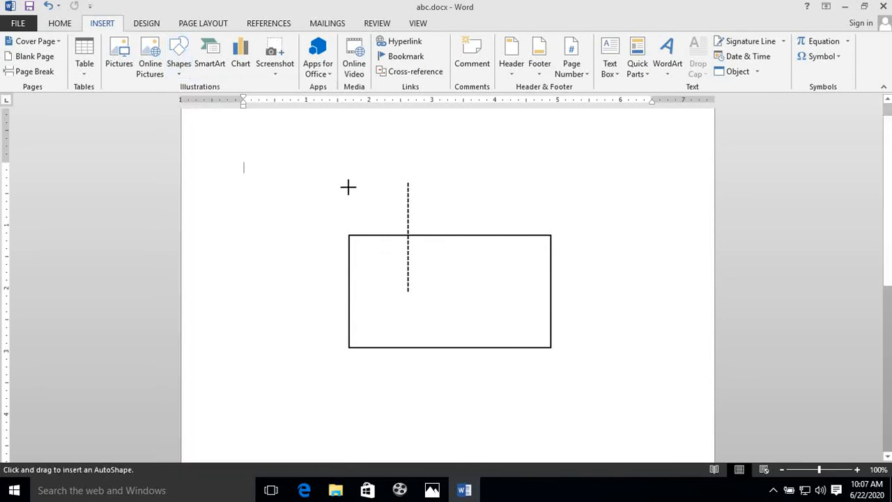
left_click_drag(347, 184, 376, 207)
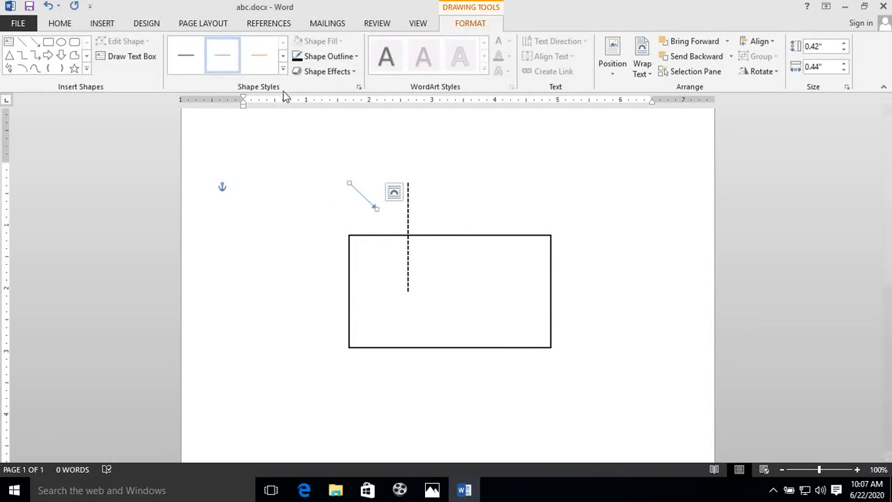
left_click(282, 69)
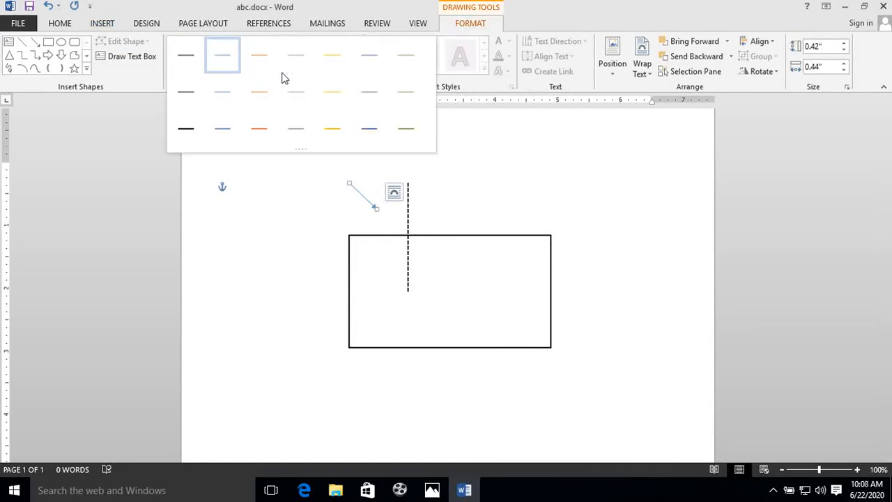
left_click(179, 138)
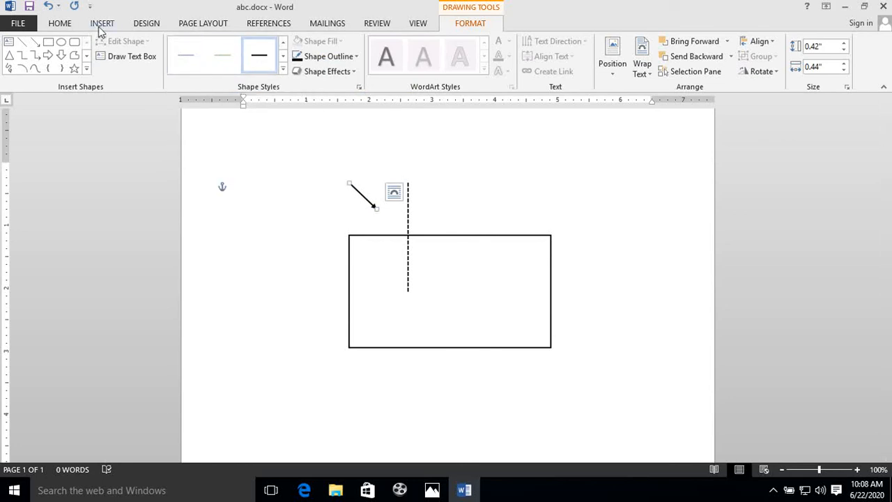
Extend the incident ray with a plain line from the arrowhead to where the dashed line meets the rectangle's upper edge, in the thick black preset style.
left_click(23, 43)
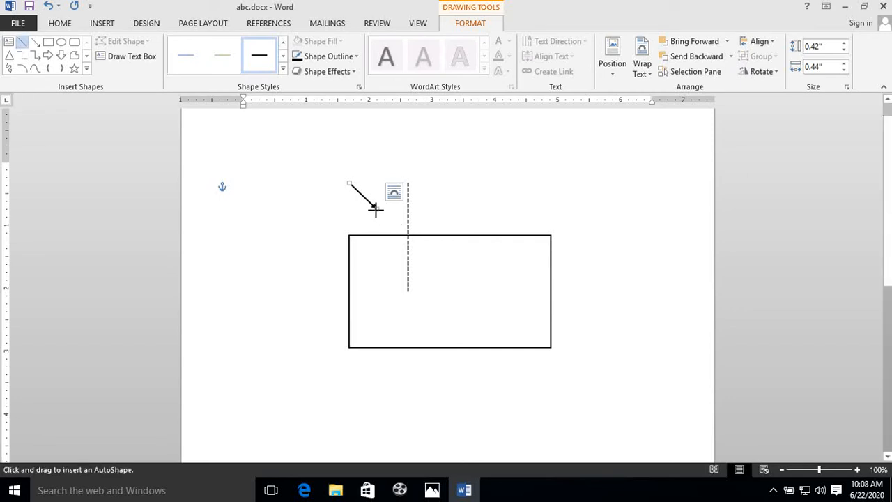
left_click_drag(374, 207, 406, 235)
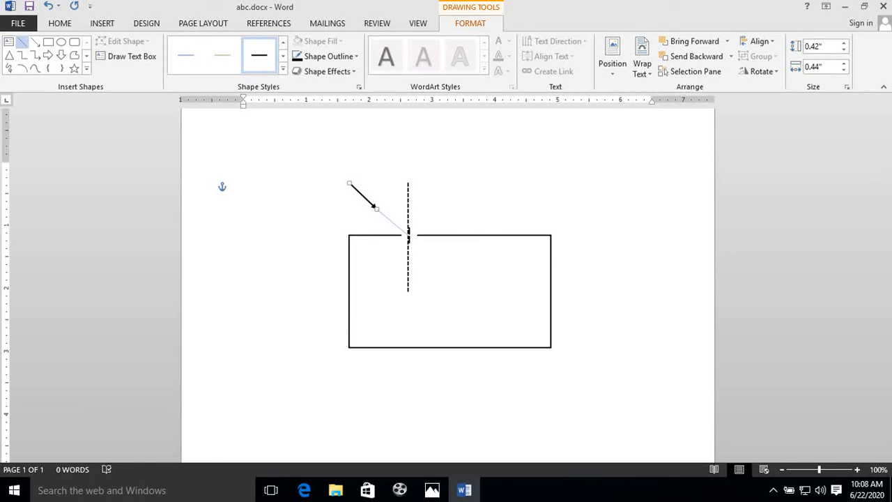
left_click_drag(408, 235, 409, 235)
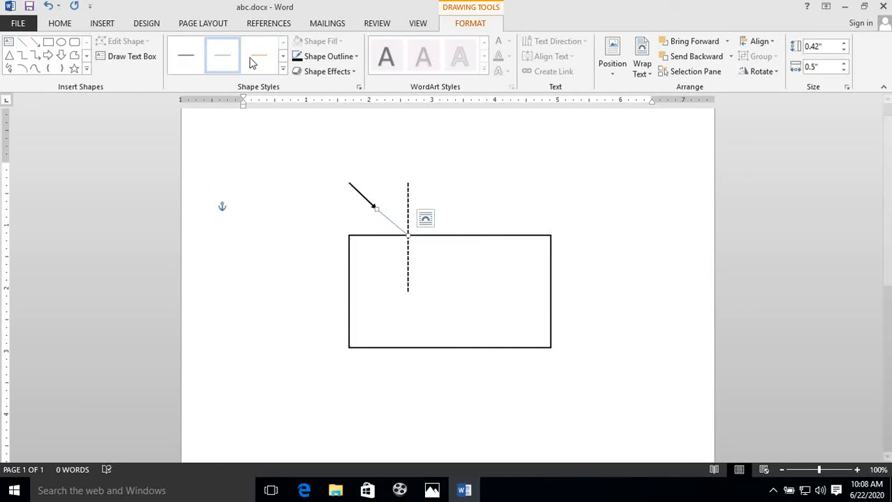
left_click(283, 69)
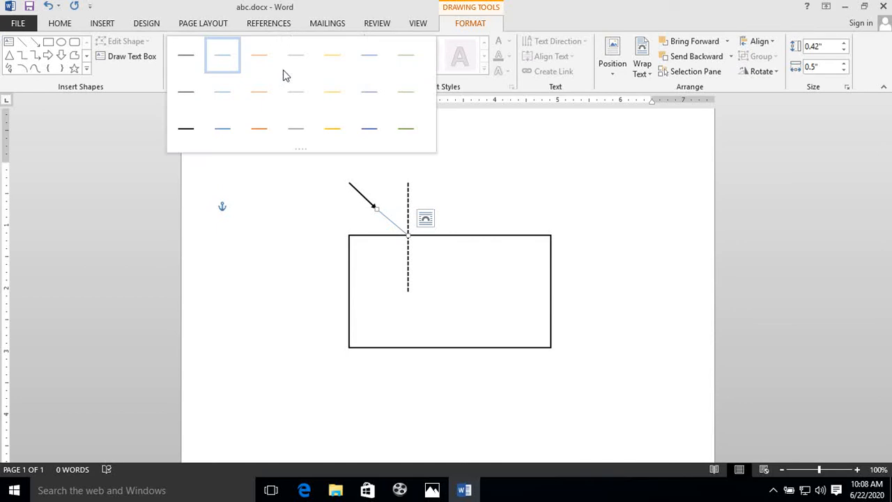
left_click(188, 136)
left_click(536, 205)
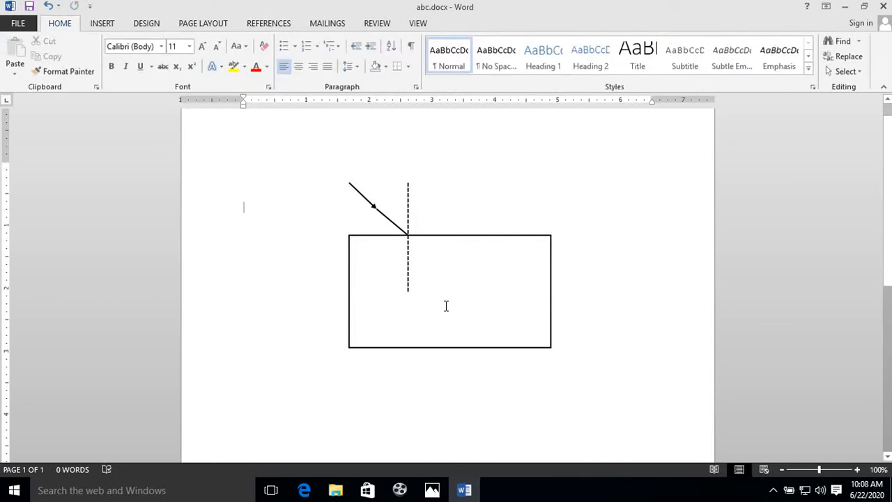
left_click(357, 193)
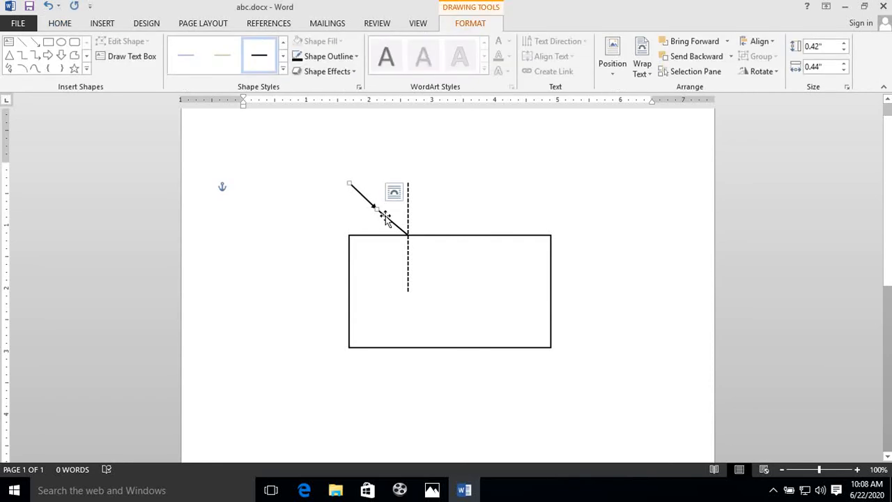
left_click(458, 204)
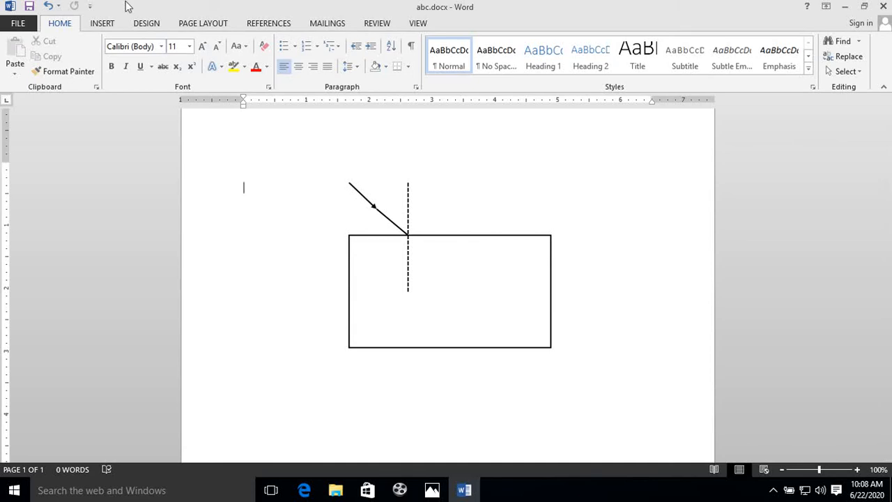
Draw an arrow about 1" high and 0.49" wide from the incidence point down into the rectangle, and apply the thick black preset style.
left_click(383, 213)
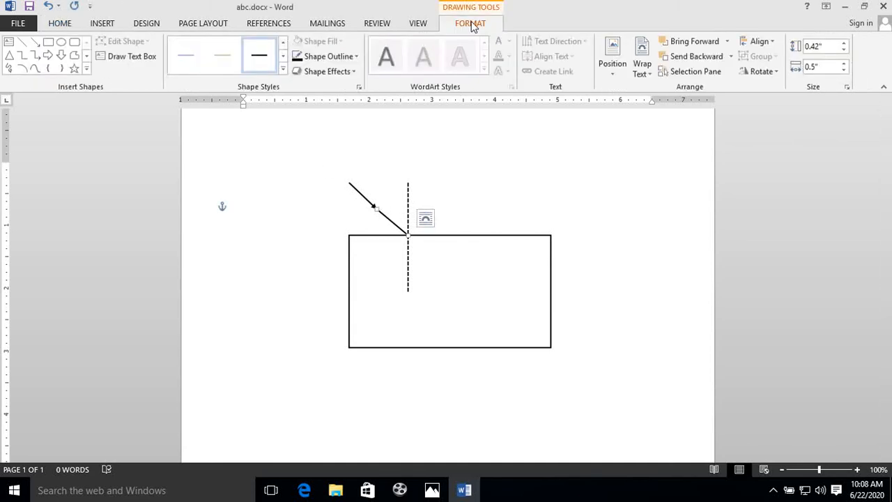
left_click(37, 43)
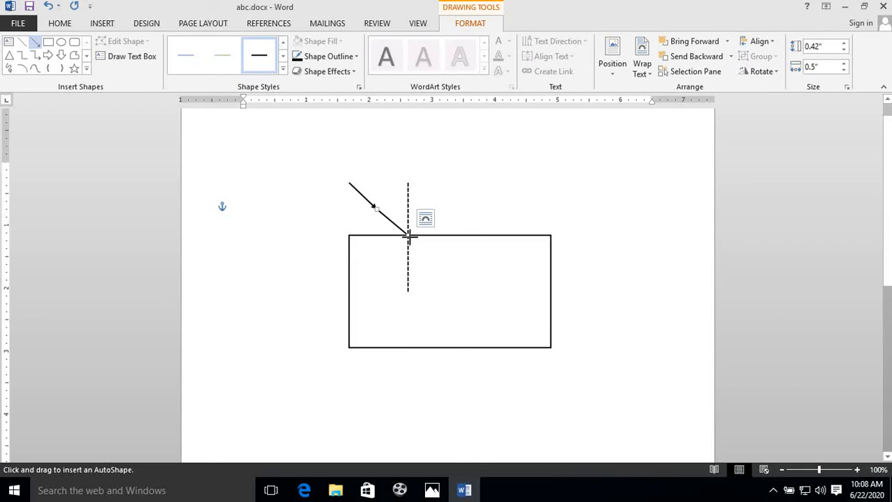
left_click_drag(408, 237, 438, 298)
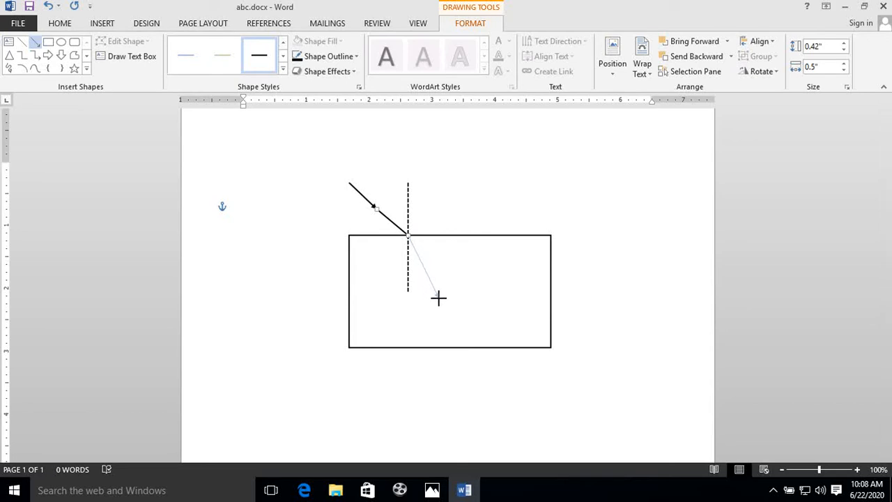
left_click_drag(438, 299, 438, 298)
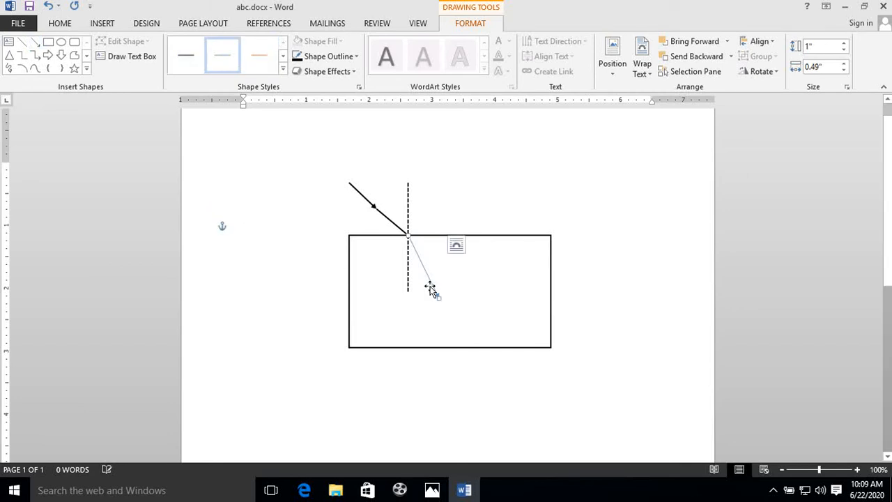
left_click(283, 70)
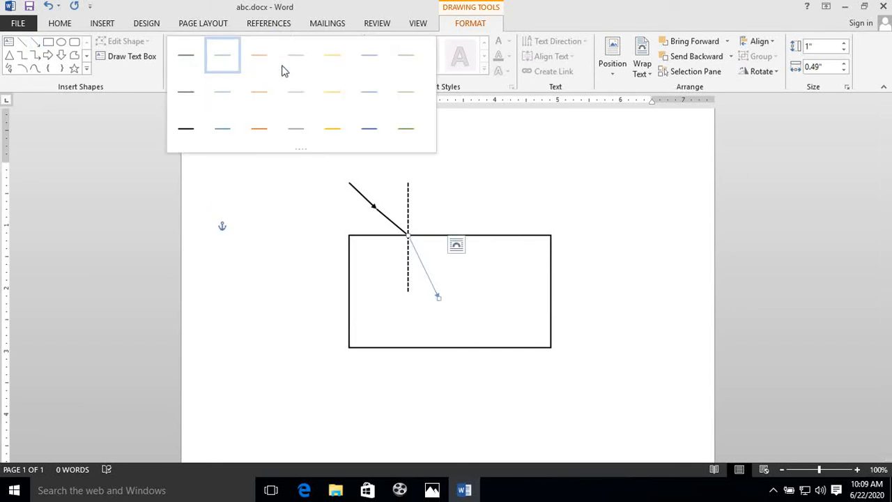
left_click(187, 128)
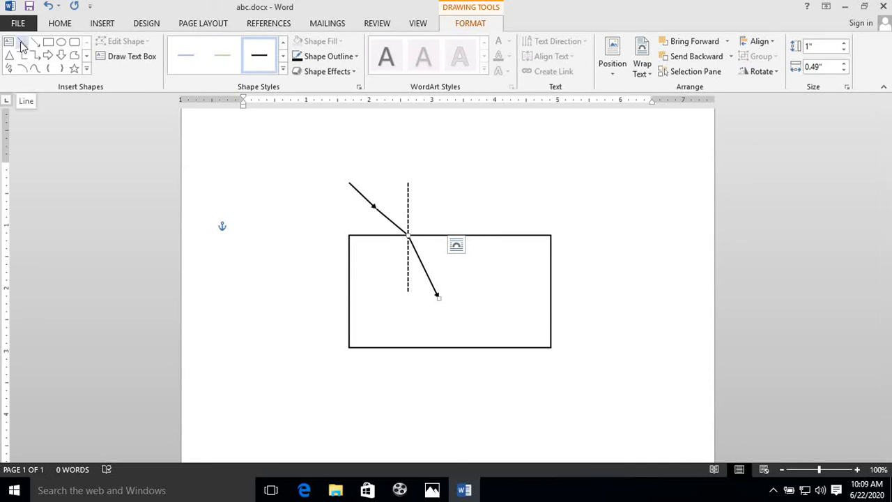
Extend the refracted ray with a plain line from its arrowhead to the rectangle's lower edge, apply the thick black preset style, and deselect it.
left_click(22, 44)
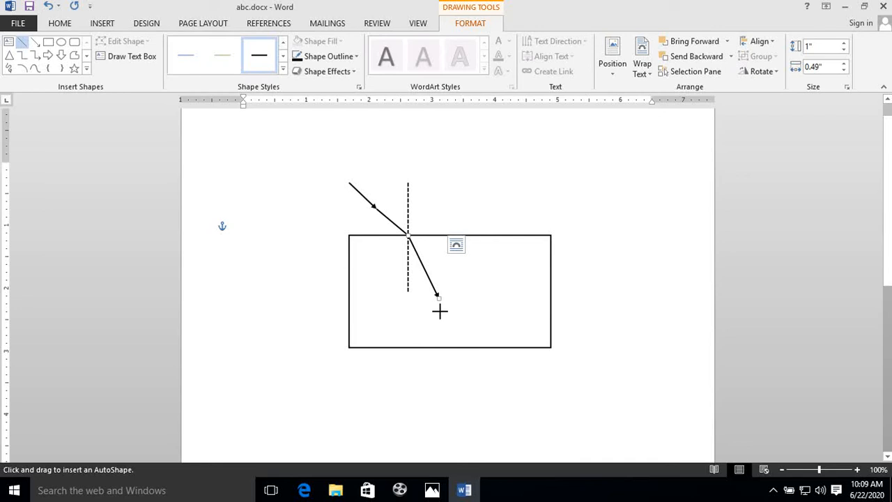
left_click_drag(437, 296, 460, 343)
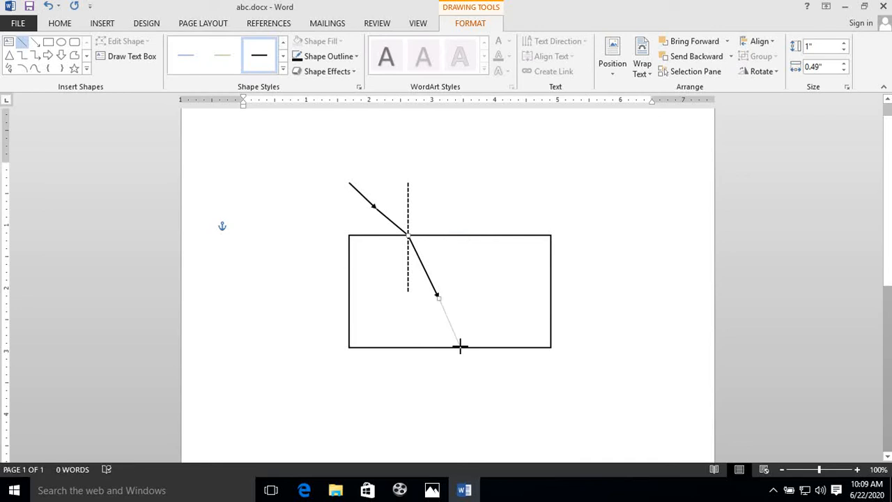
left_click_drag(460, 347, 459, 346)
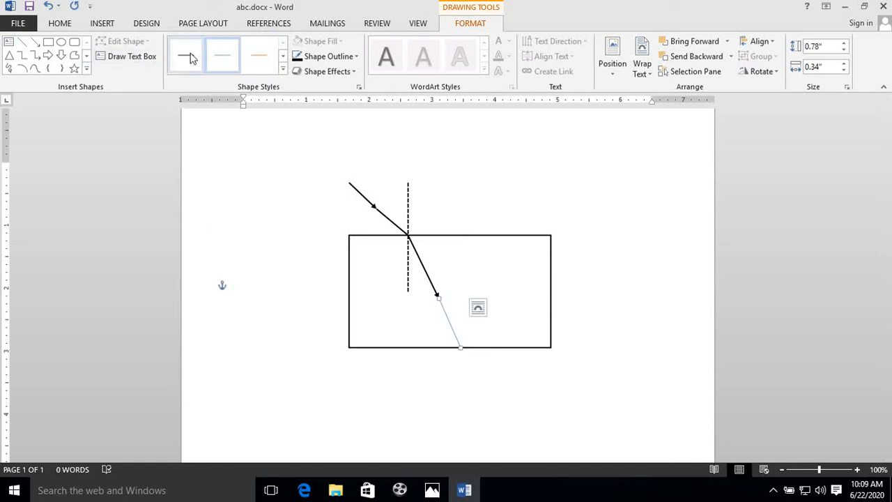
left_click(284, 70)
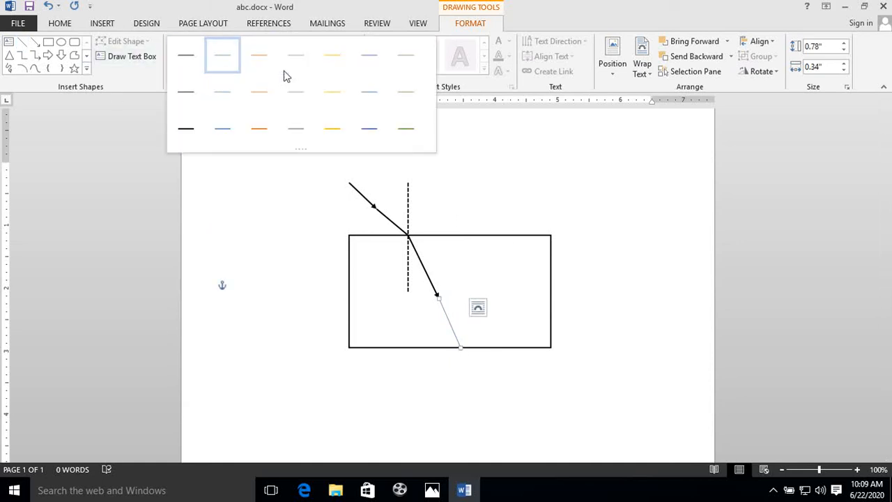
left_click(178, 134)
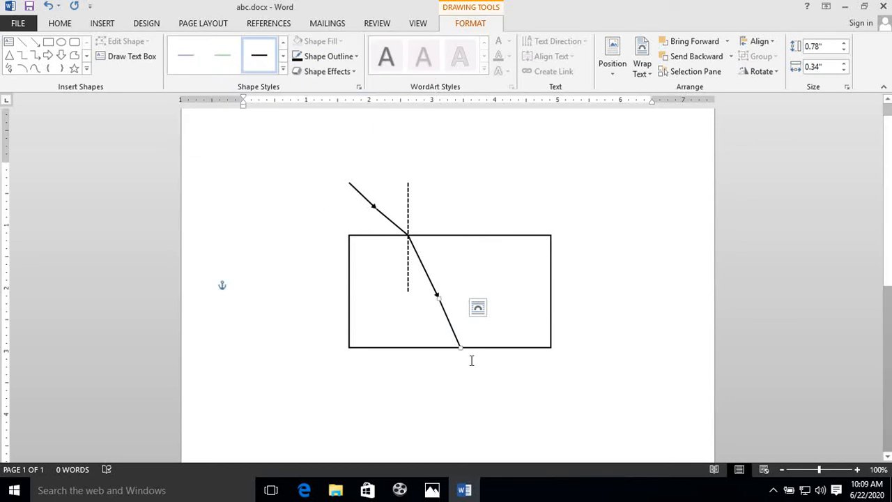
left_click(292, 277)
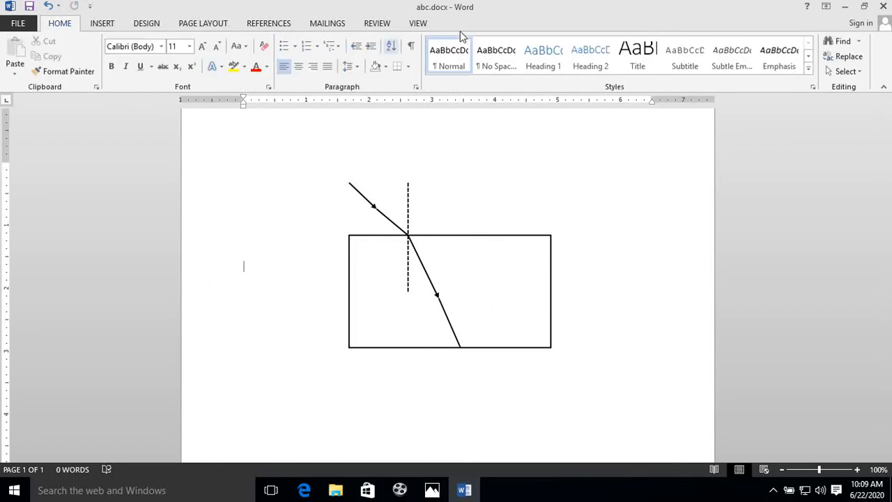
Draw an emergent arrow about 0.39" high and 0.52" wide from the refracted ray's exit point below the rectangle, in the thick black preset style.
left_click(102, 23)
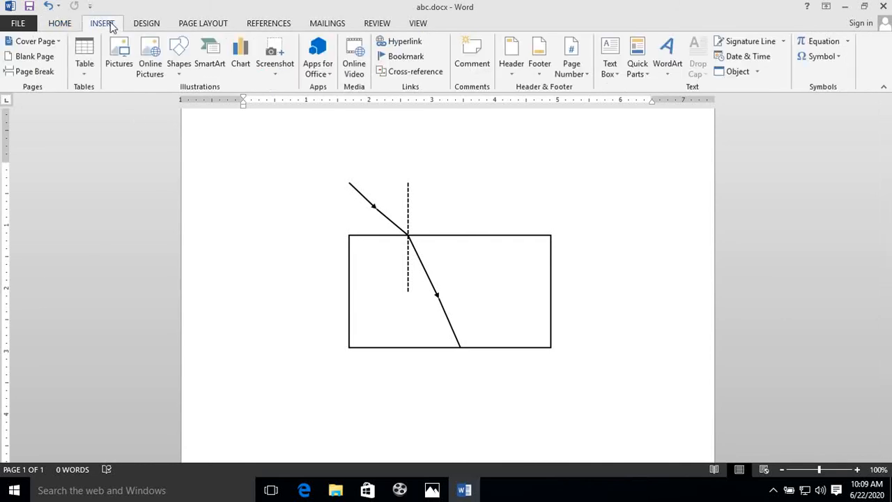
left_click(180, 74)
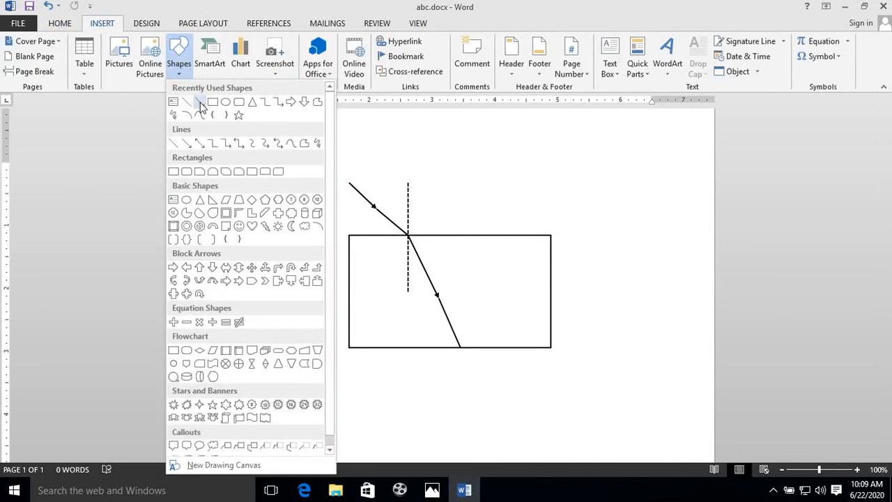
left_click(199, 103)
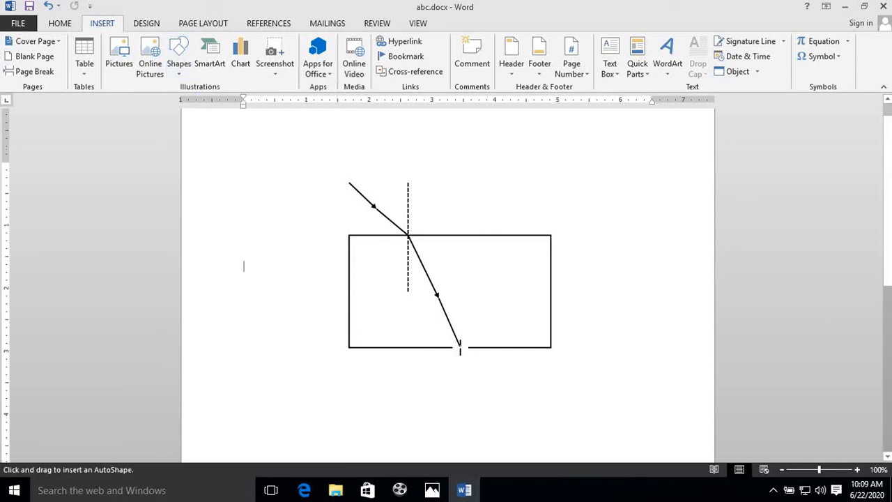
left_click_drag(460, 346, 477, 379)
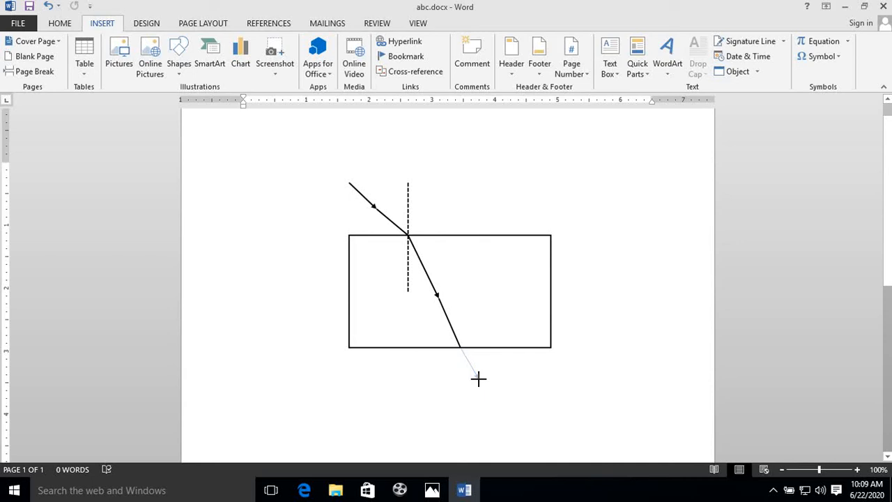
left_click_drag(477, 379, 492, 373)
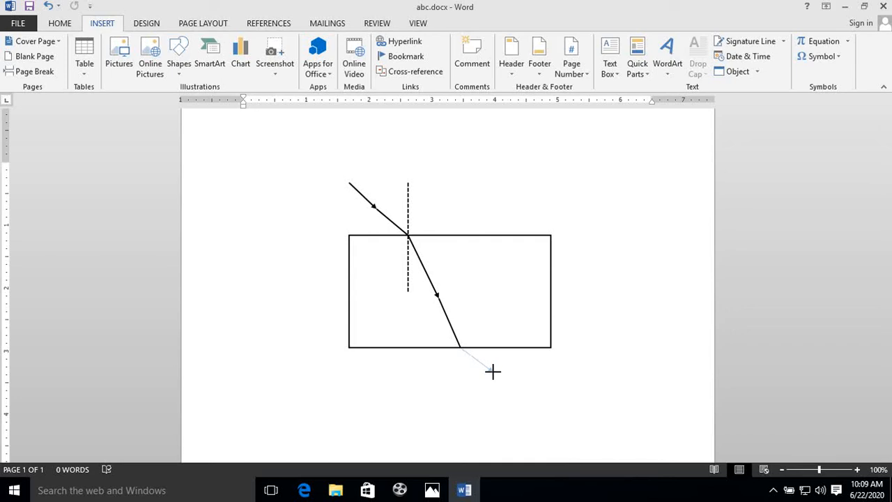
left_click_drag(493, 372, 491, 370)
left_click(280, 72)
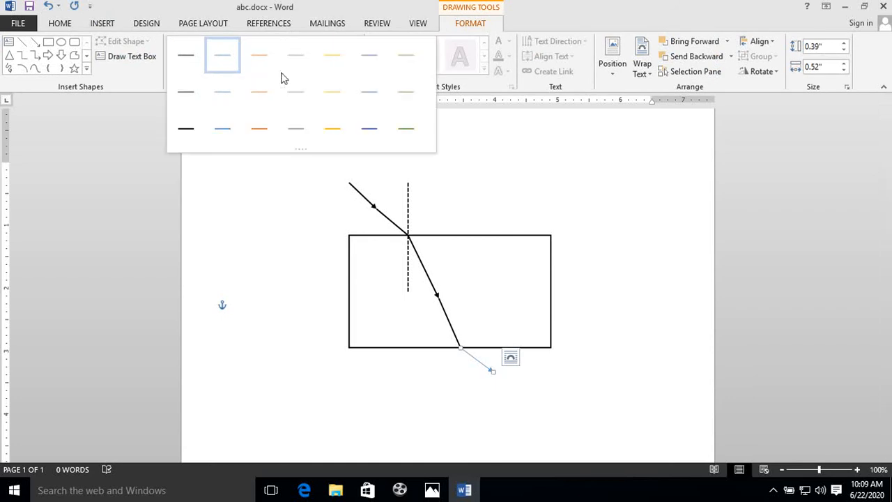
key("Escape")
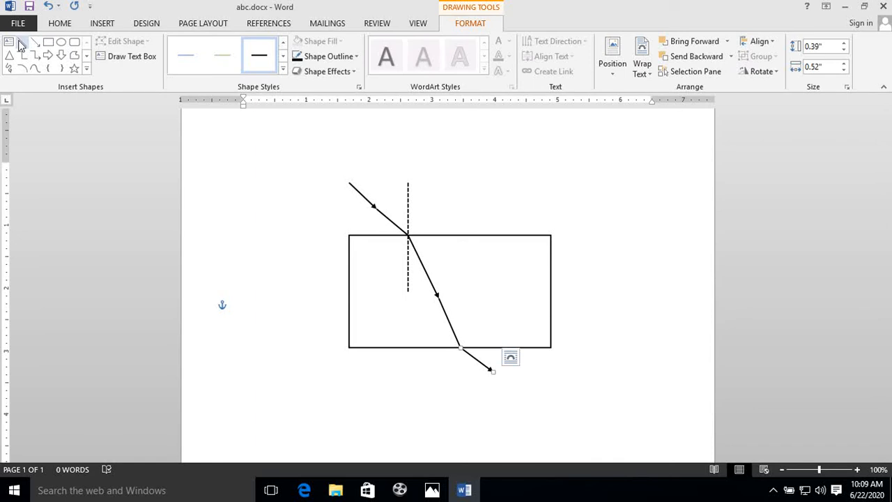
Shorten and steepen the emergent arrow to about 0.29" high and 0.26" wide, keeping its start at the rectangle's lower edge.
left_click(21, 42)
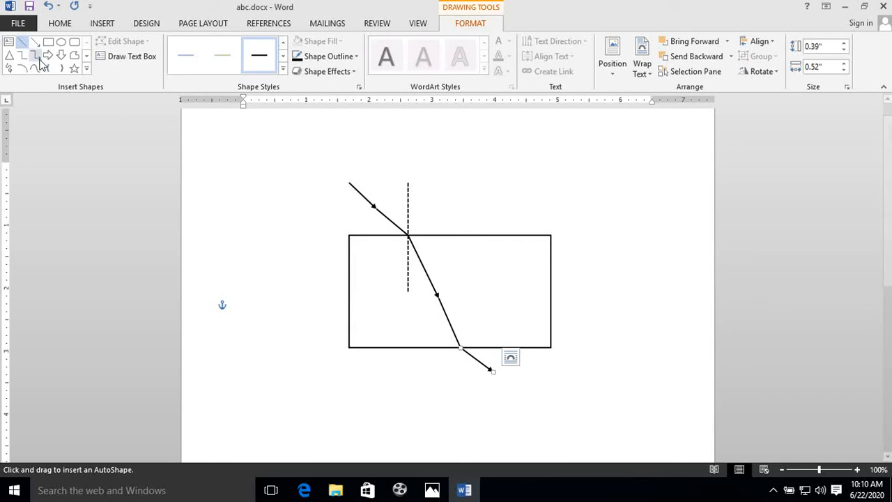
left_click(21, 43)
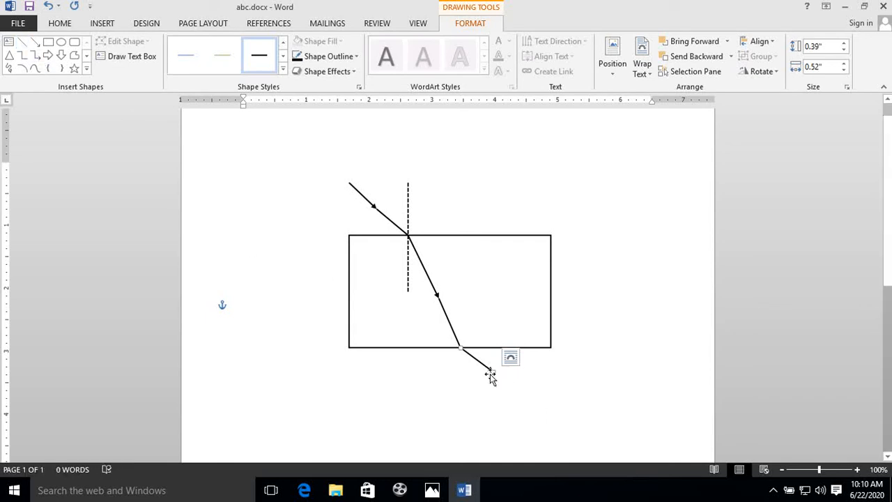
left_click_drag(491, 370, 478, 362)
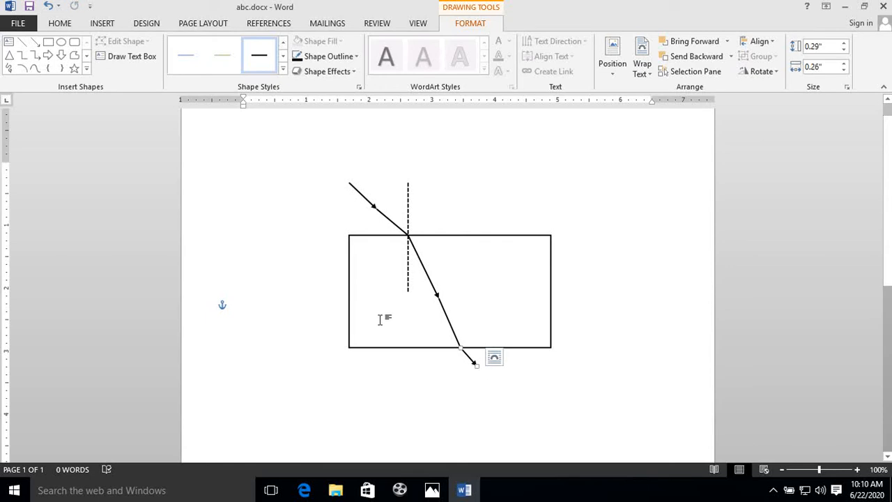
Extend the emergent ray from its arrowhead with a plain line about 0.27" high and 0.27" wide, in the thick black preset style.
left_click(21, 42)
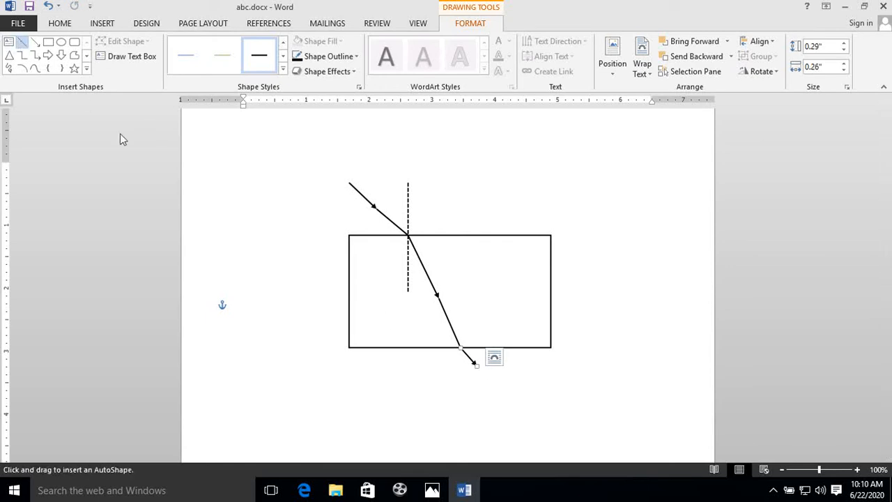
left_click_drag(476, 365, 492, 380)
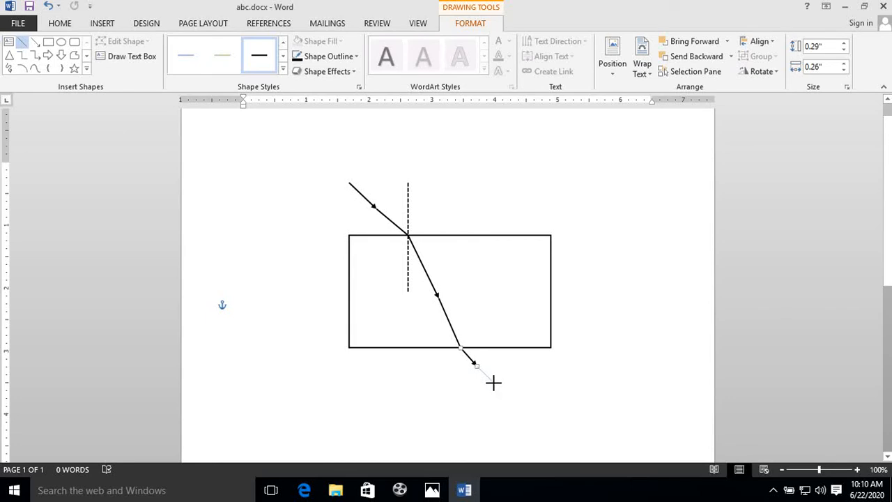
left_click_drag(492, 381, 492, 382)
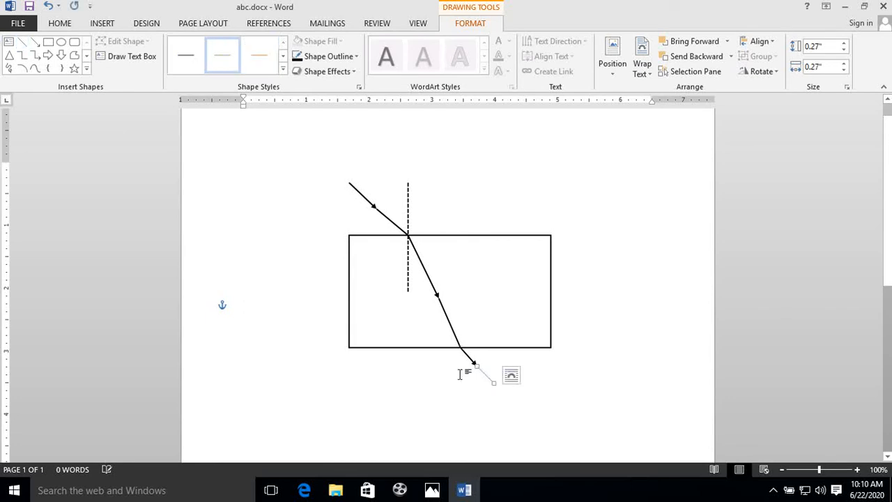
left_click(282, 69)
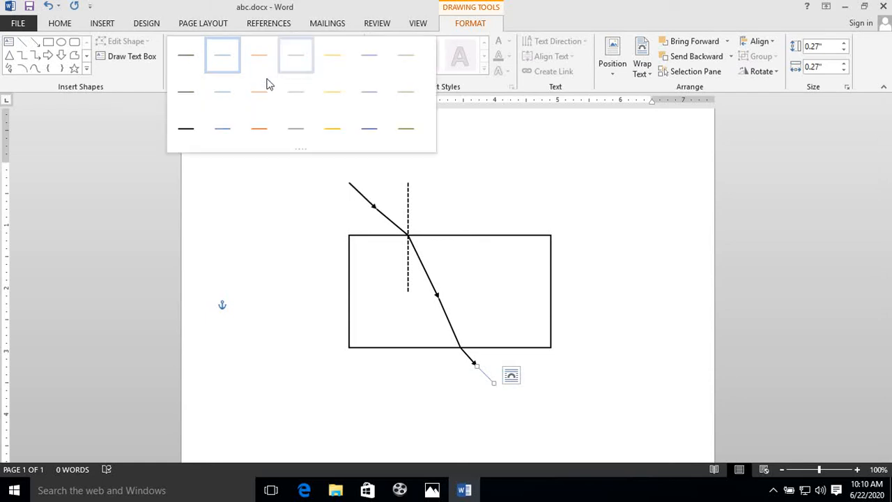
left_click(186, 130)
left_click(608, 274)
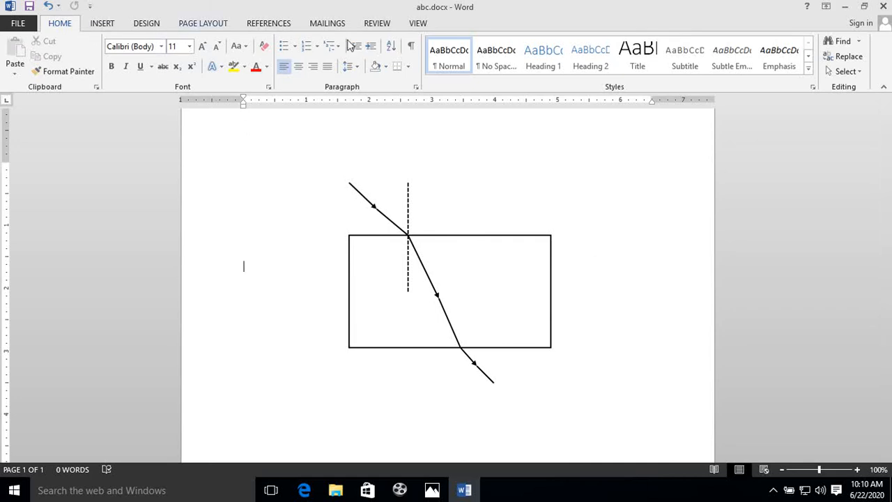
Draw a line about 0.4" high and 0.49" wide continuing the incident ray inside the rectangle, in the thick black preset style.
left_click(422, 255)
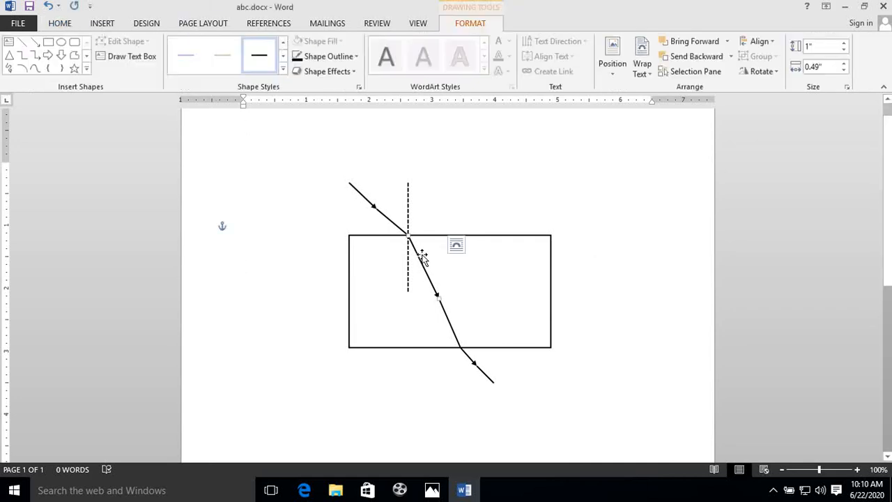
left_click(21, 41)
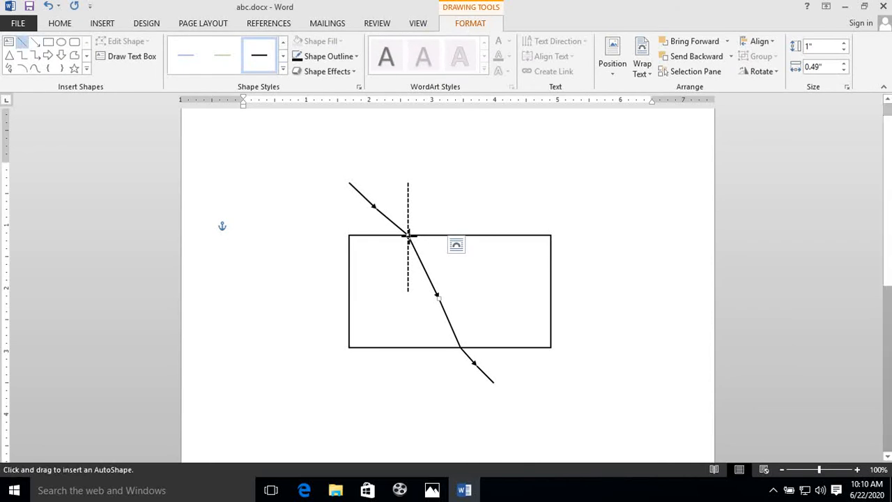
left_click_drag(409, 235, 439, 260)
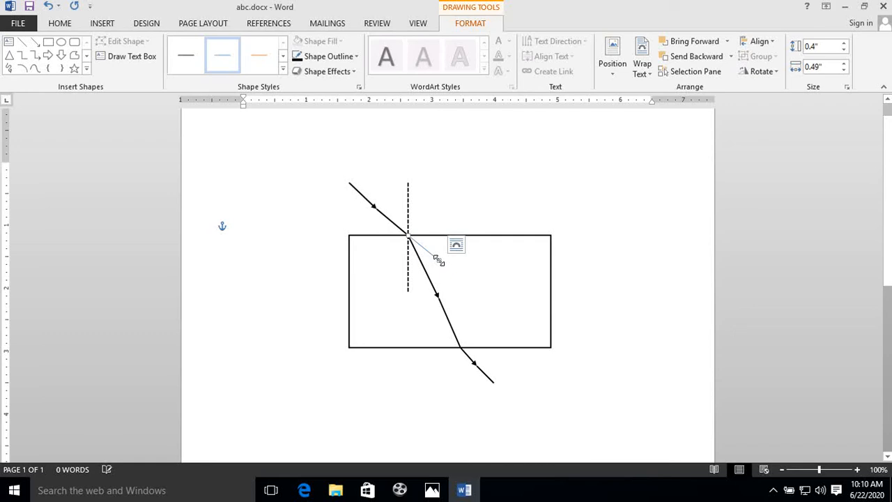
left_click(283, 70)
left_click(185, 128)
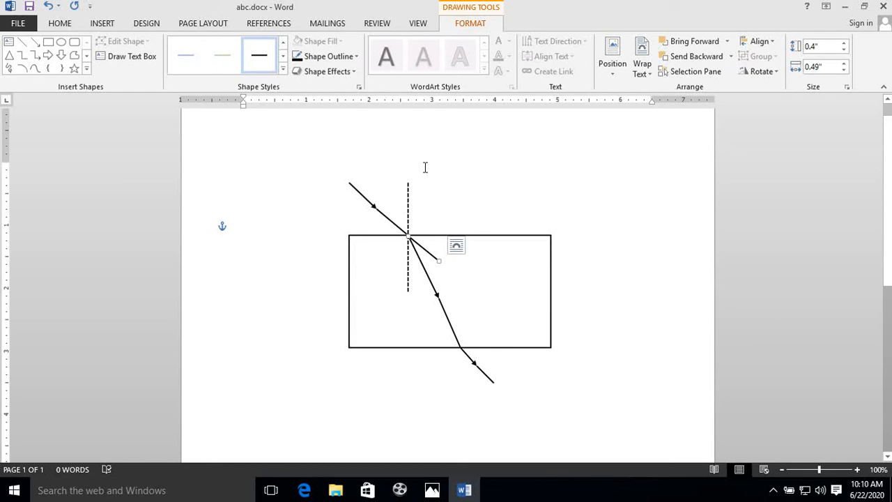
Give the incident ray's continuation line inside the rectangle a square-dot dashed outline, and deselect it.
left_click(356, 57)
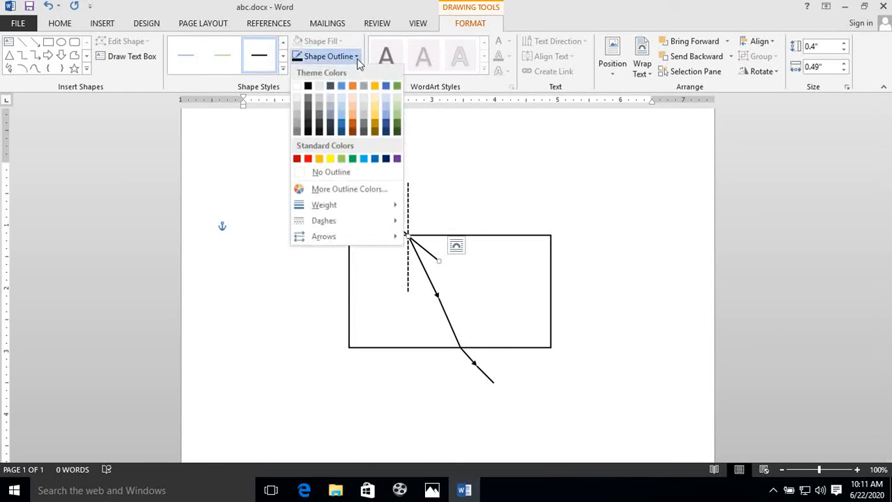
mouse_move(380, 220)
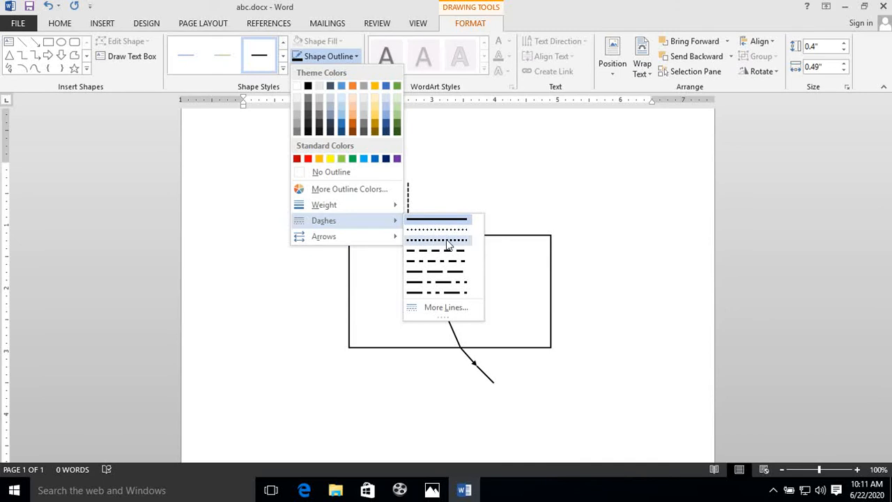
left_click(446, 241)
left_click(648, 328)
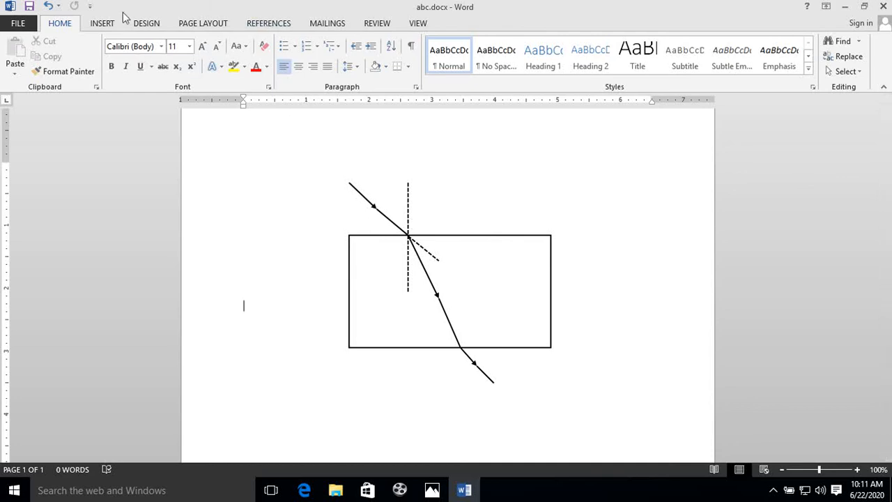
Draw an arc about 0.25" high and 0.37" wide between the incident ray and the dashed normal, in the thick black preset style.
left_click(103, 25)
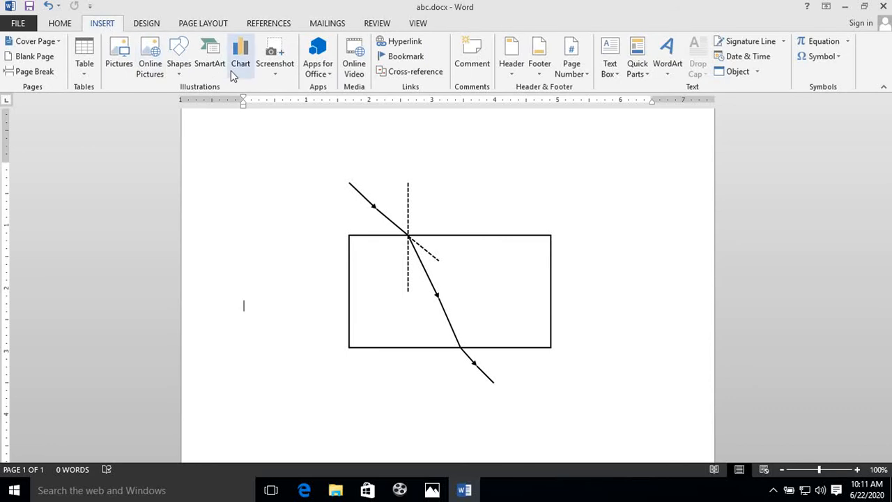
left_click(182, 70)
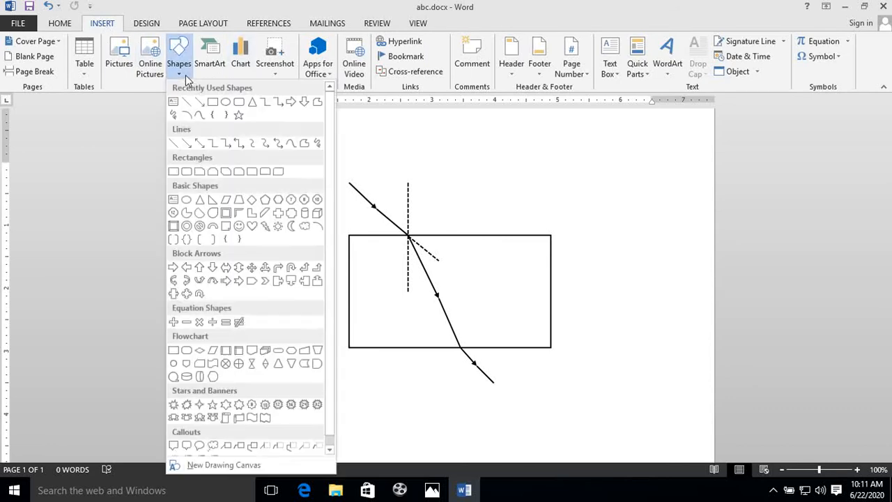
left_click(188, 115)
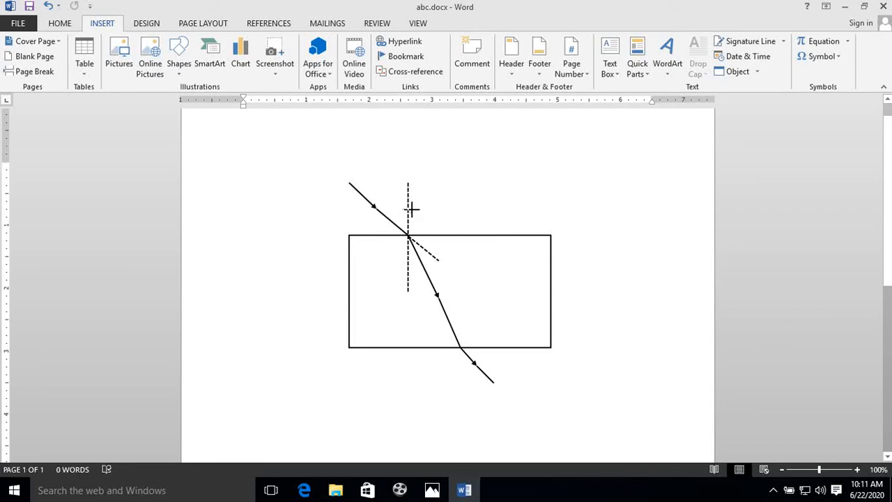
mouse_move(401, 213)
left_mouse_down()
mouse_move(409, 223)
mouse_move(378, 204)
mouse_move(390, 196)
mouse_move(388, 210)
mouse_move(407, 214)
left_mouse_up()
left_click(283, 71)
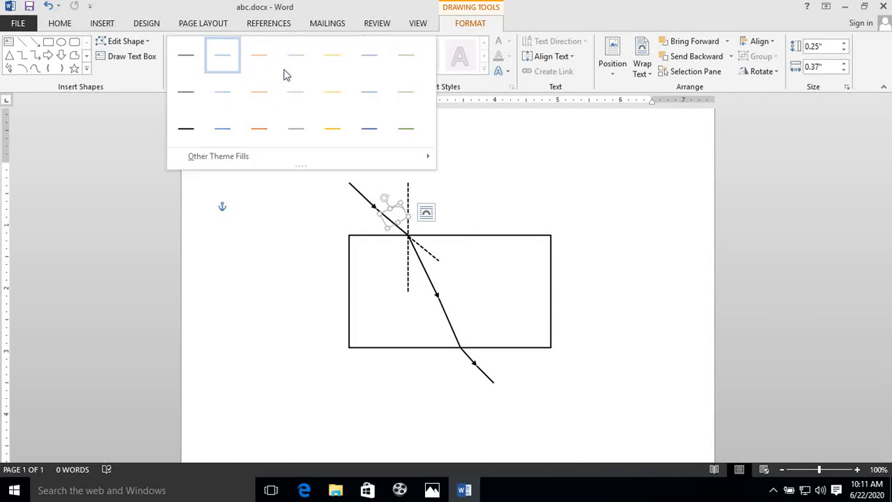
left_click(182, 137)
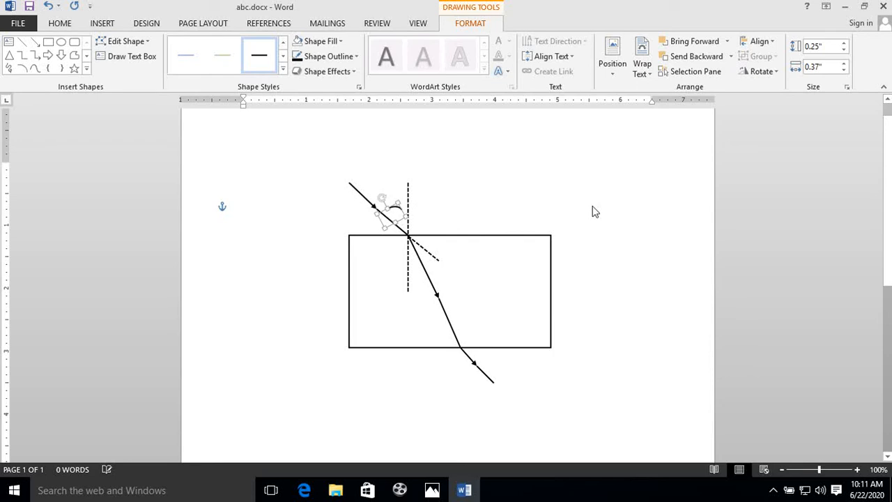
Enlarge the arc to about 0.35" high and 0.47" wide, and reposition it to span from the incident ray to the normal.
key("Down")
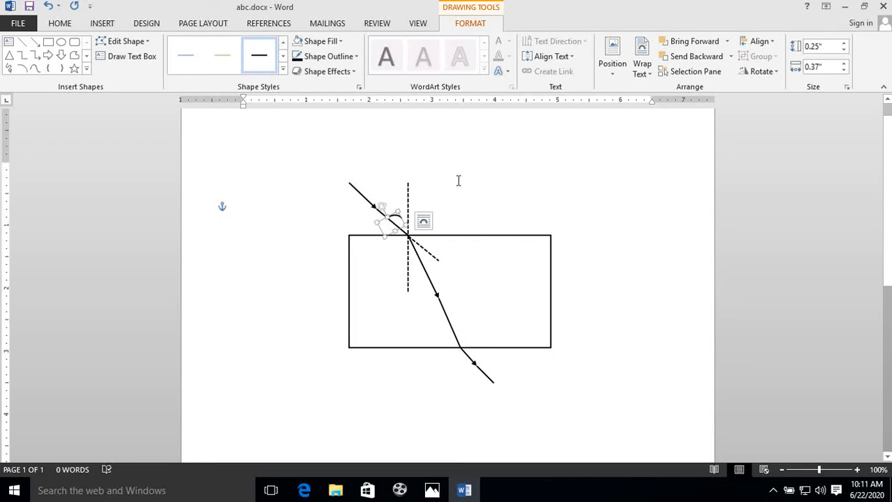
mouse_move(397, 209)
left_mouse_down()
mouse_move(378, 202)
mouse_move(387, 217)
left_mouse_up()
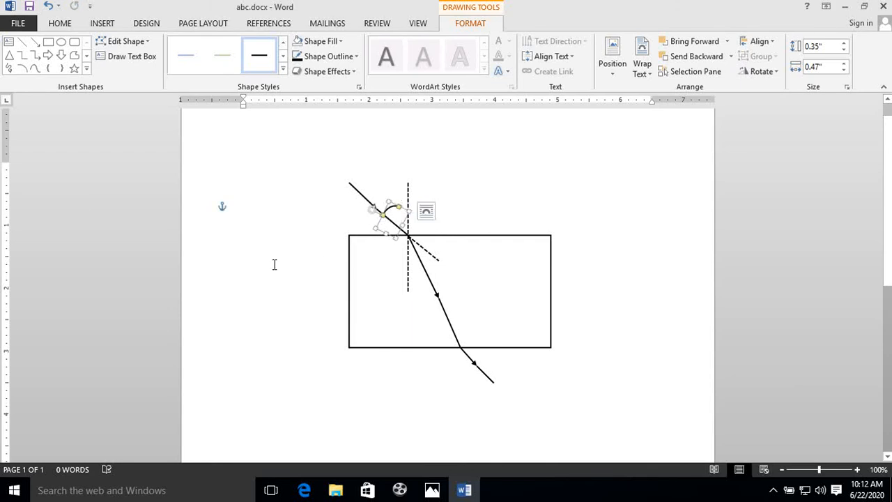
key("Right")
key("Right")
key("Right")
key("Left")
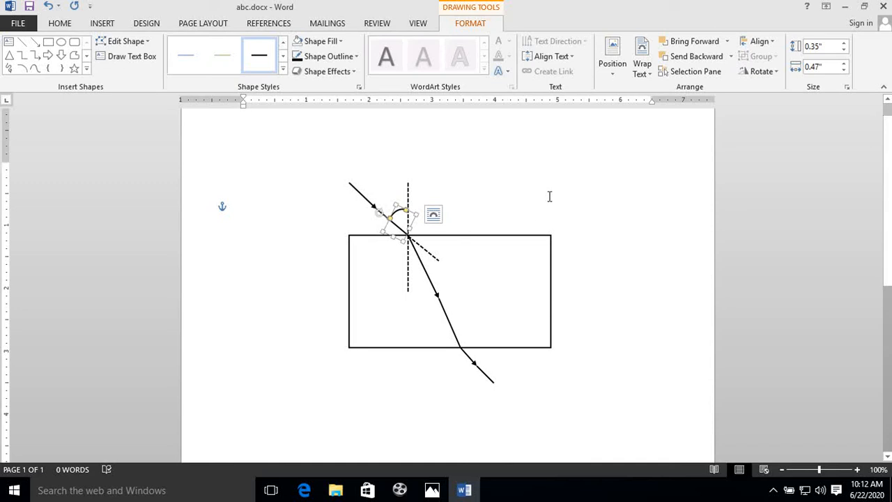
left_click(549, 196)
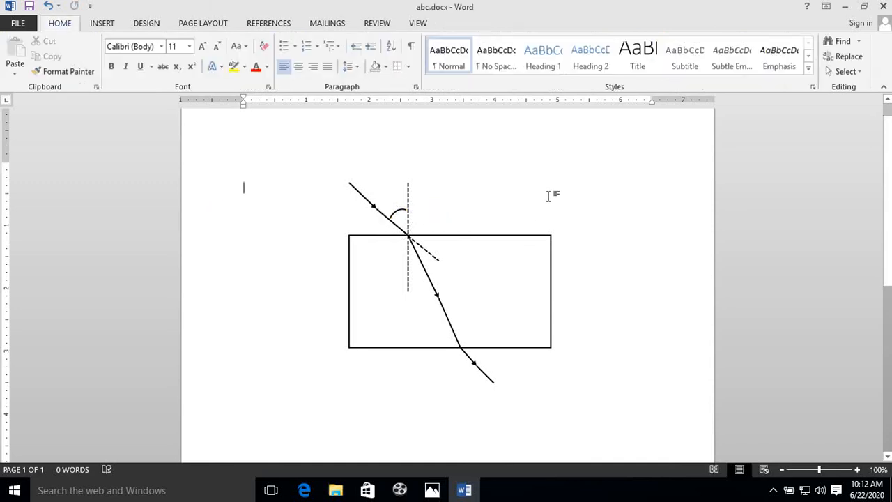
Nudge the angle arc slightly down toward the incidence point and deselect it.
left_click(398, 215)
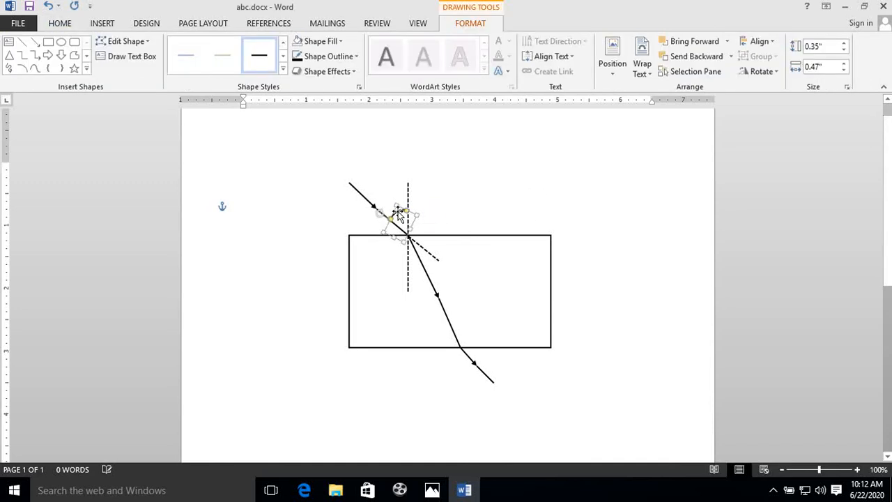
left_click(501, 189)
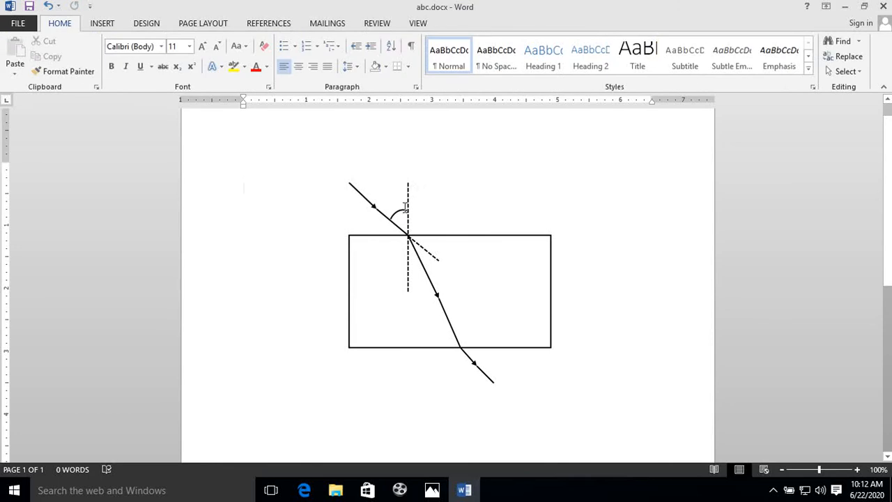
left_click(396, 215)
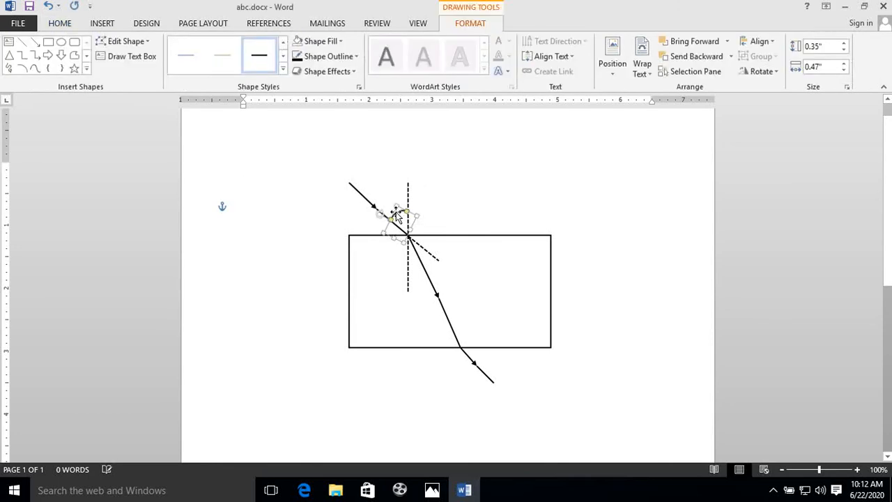
left_click(481, 188)
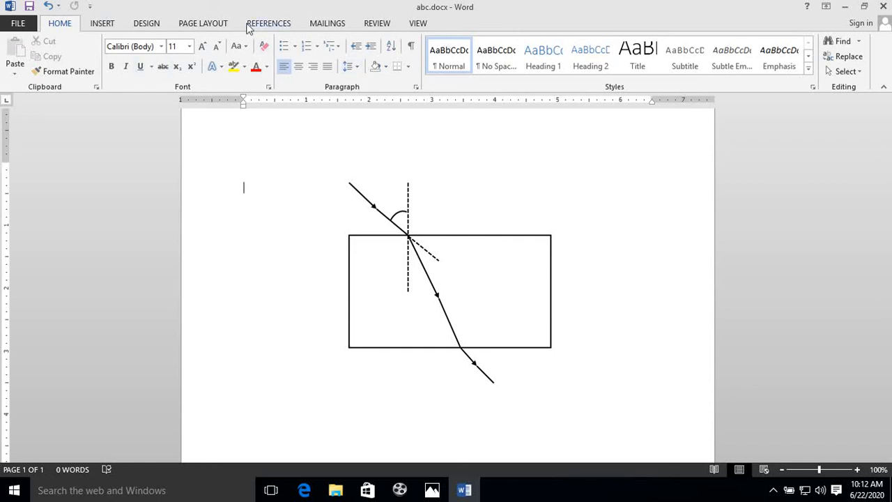
Insert a text box about 1" high and 0.3" wide over the incidence angle arc, containing the label "i".
left_click(101, 26)
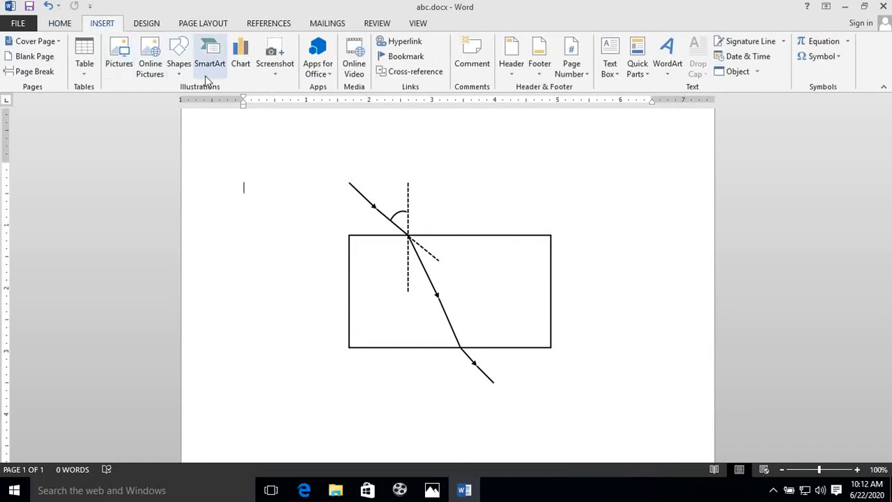
left_click(180, 68)
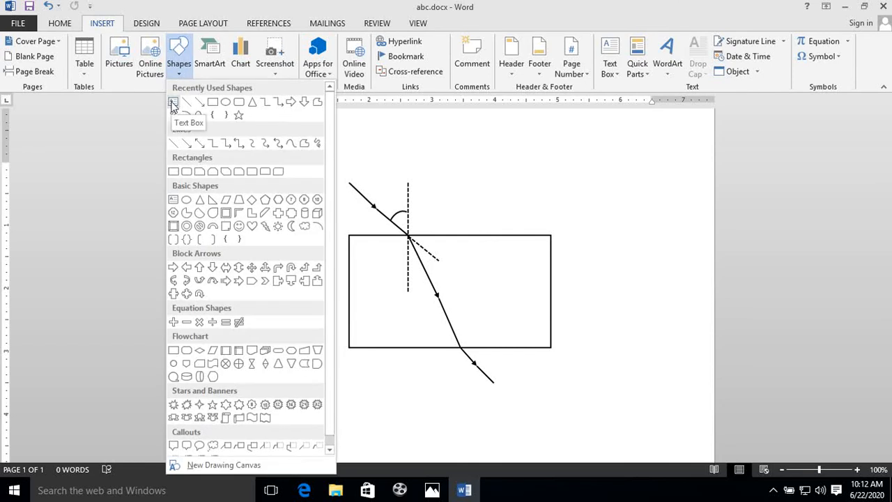
left_click(174, 104)
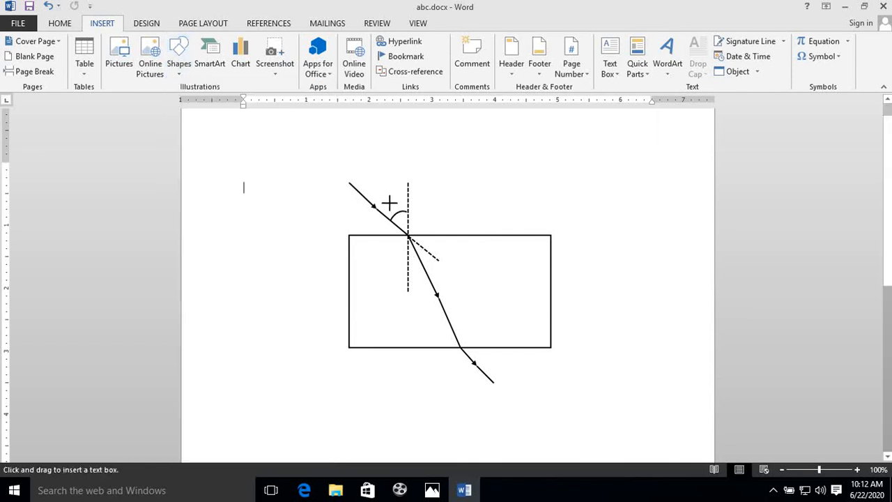
left_click_drag(388, 202, 409, 266)
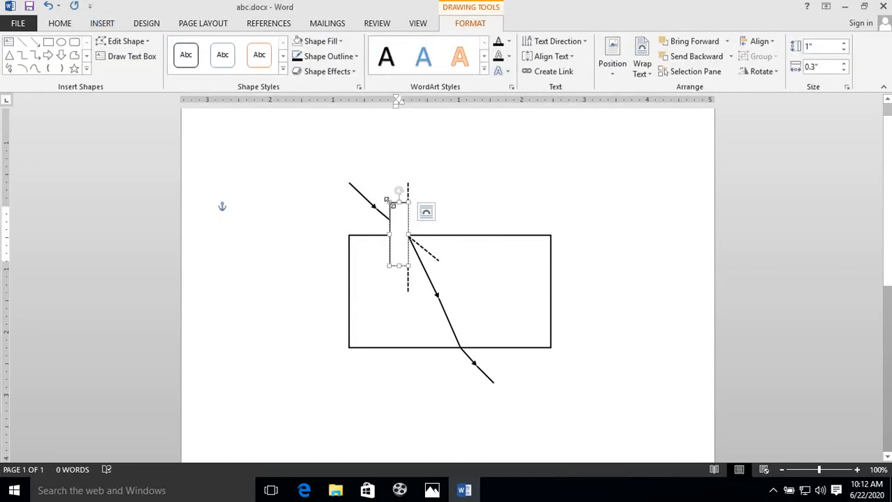
type("i")
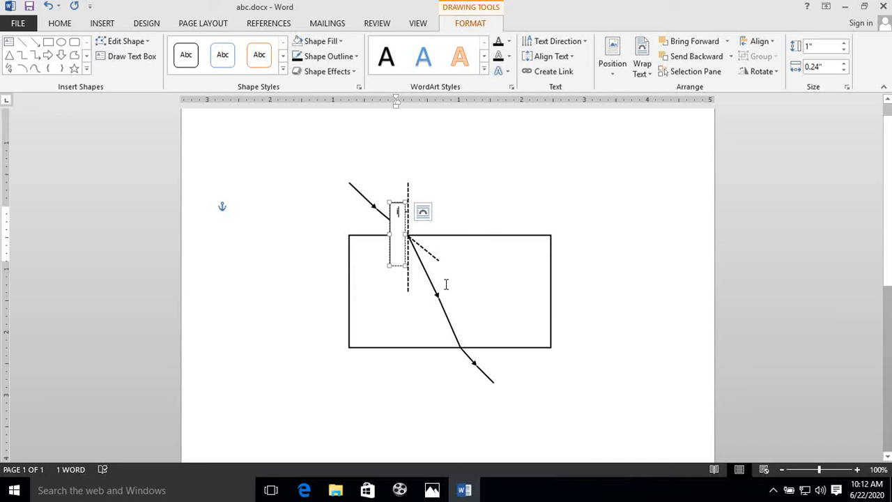
Resize the "i" text box to about 0.3" high and 0.29" wide, and place it slightly higher beside the normal.
left_click_drag(408, 265, 406, 222)
key("ctrl+z")
key("ctrl+z")
key("ctrl+z")
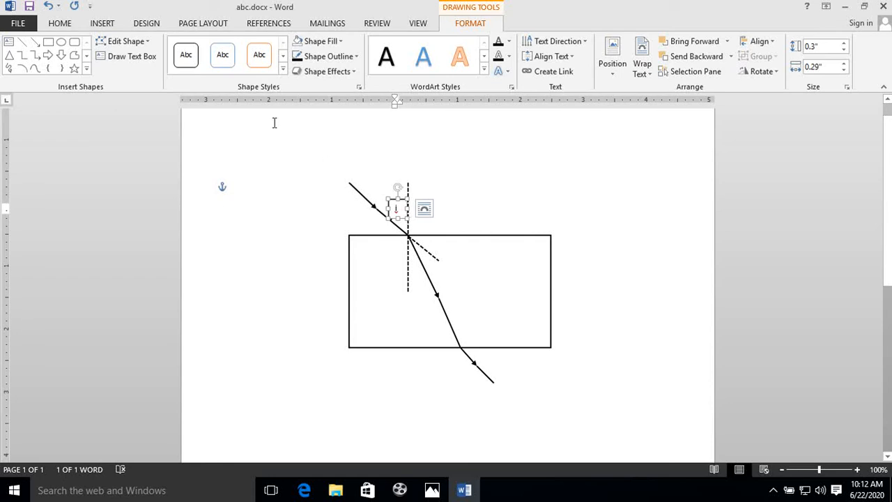
Remove the "i" text box's outline, nudge it slightly left away from the normal, and deselect it.
left_click(356, 56)
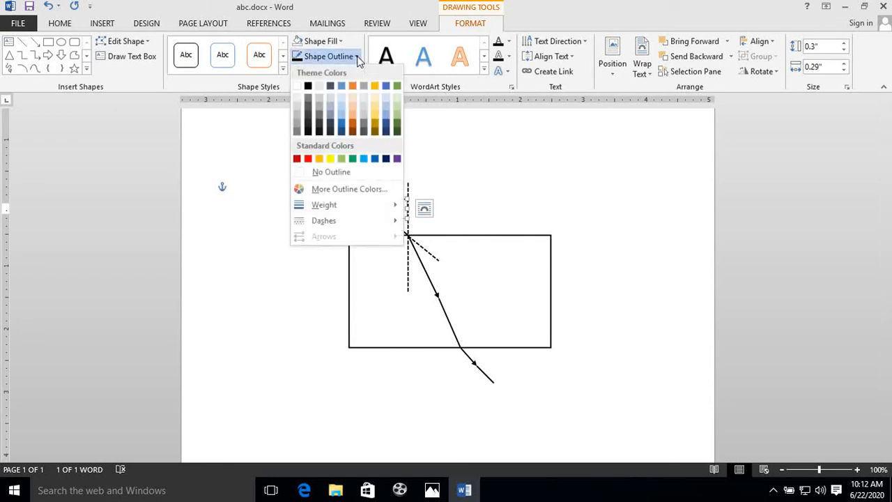
left_click(328, 171)
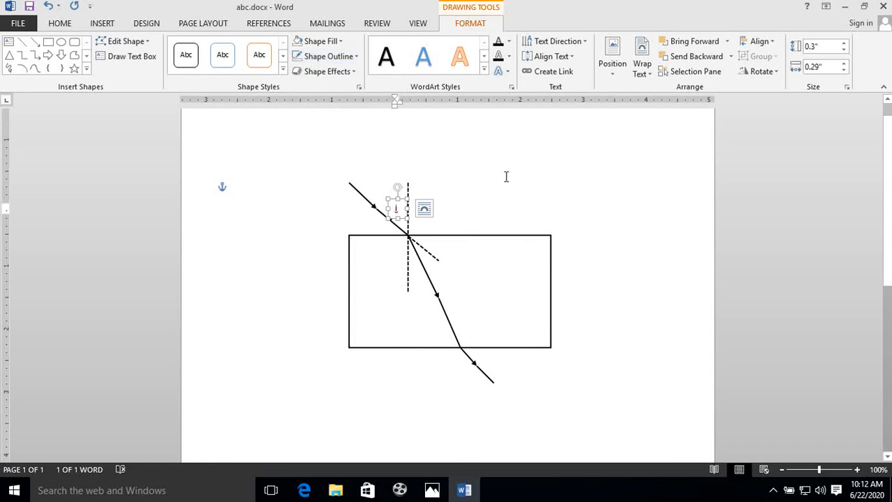
key("ctrl+Left")
key("ctrl+Left")
key("ctrl+Left")
key("ctrl+Left")
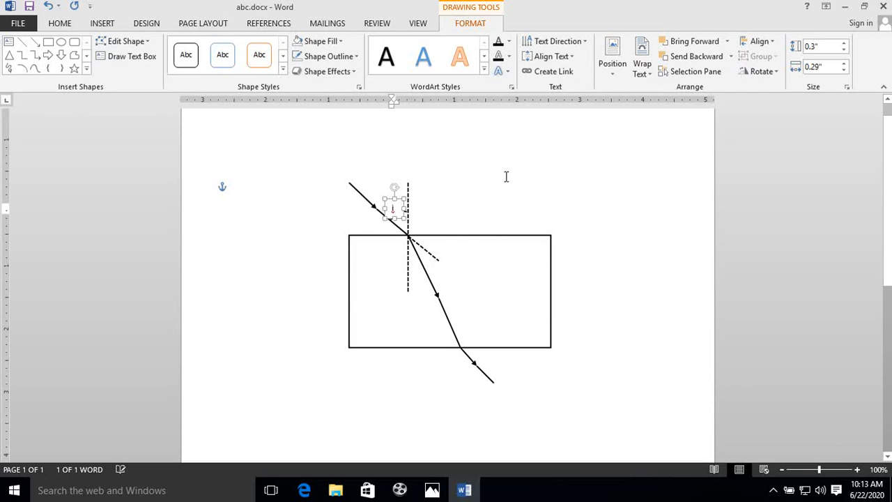
left_click(576, 168)
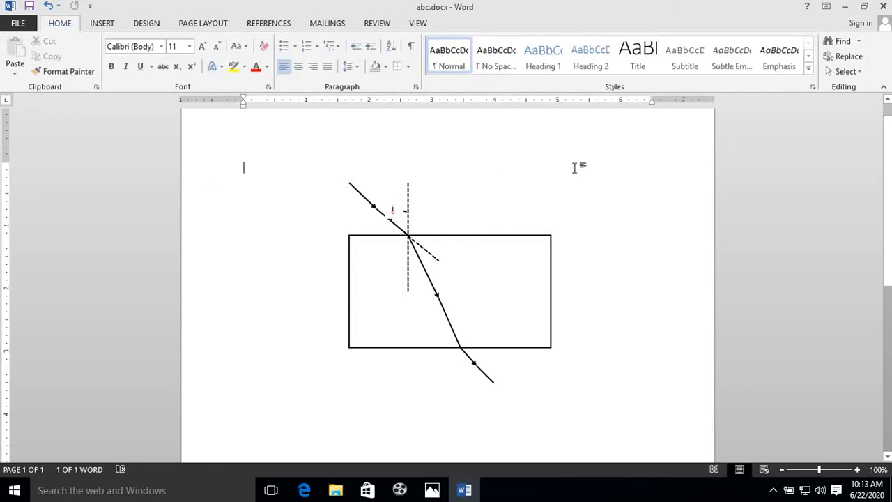
Remove the fill from the "i" text box so it stops covering the incidence angle arc, and deselect it.
left_click(394, 207)
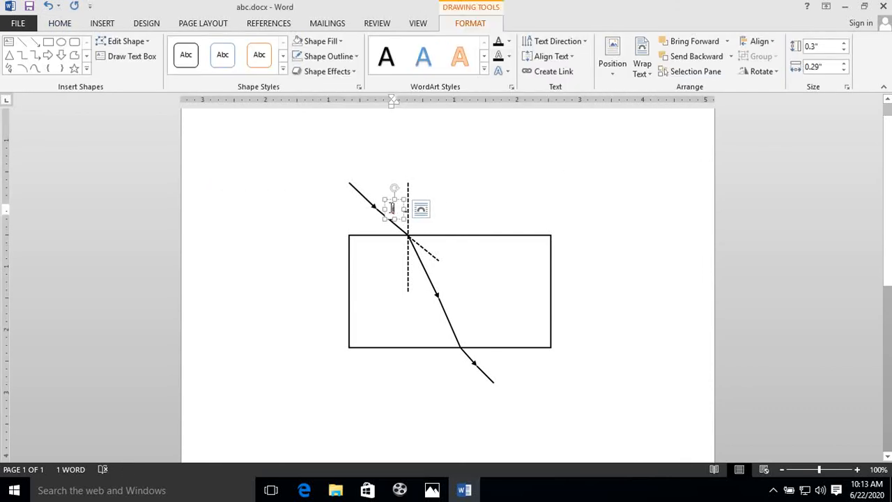
double_click(392, 207)
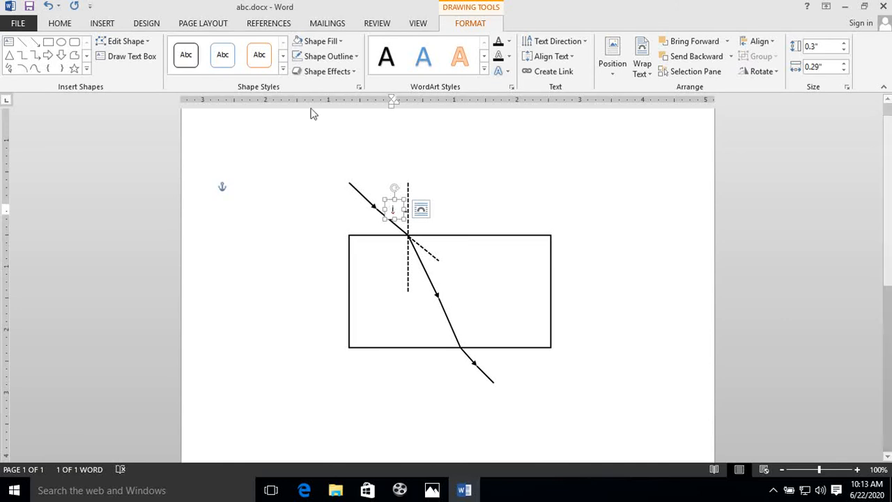
left_click(338, 42)
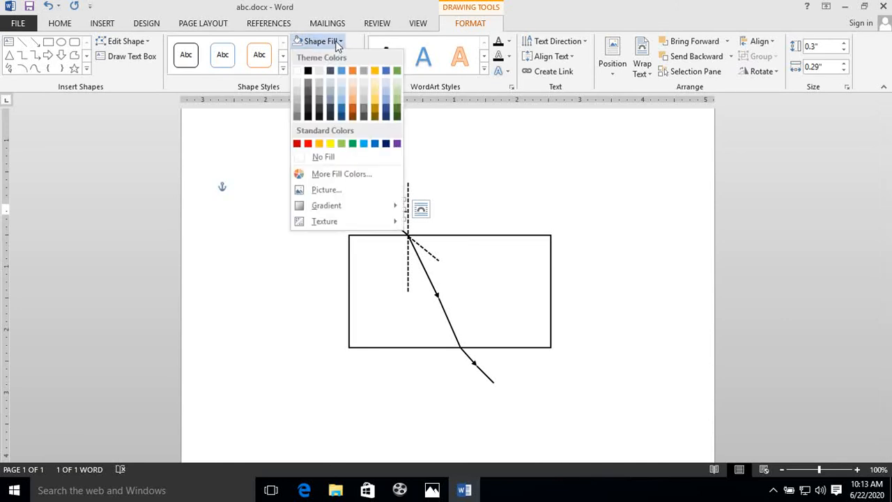
left_click(323, 158)
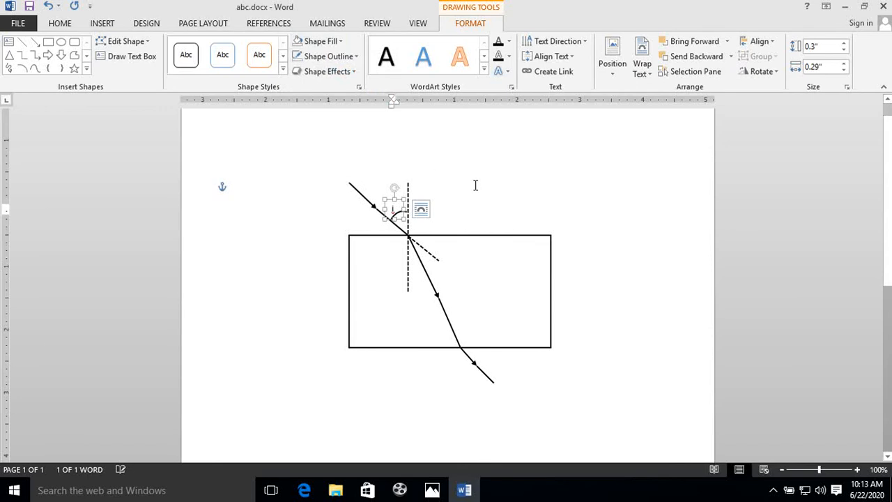
left_click(550, 190)
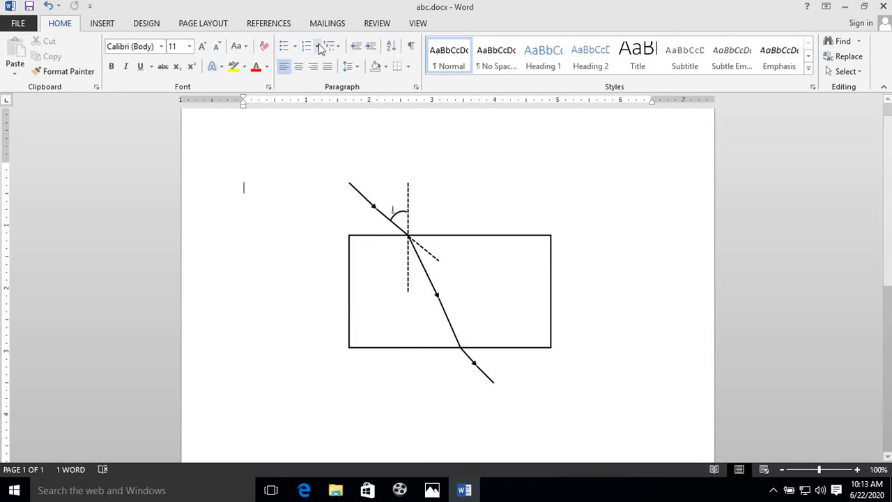
Draw an arc shape about 1" by 1" inside the glass block, over the refracted ray.
left_click(108, 27)
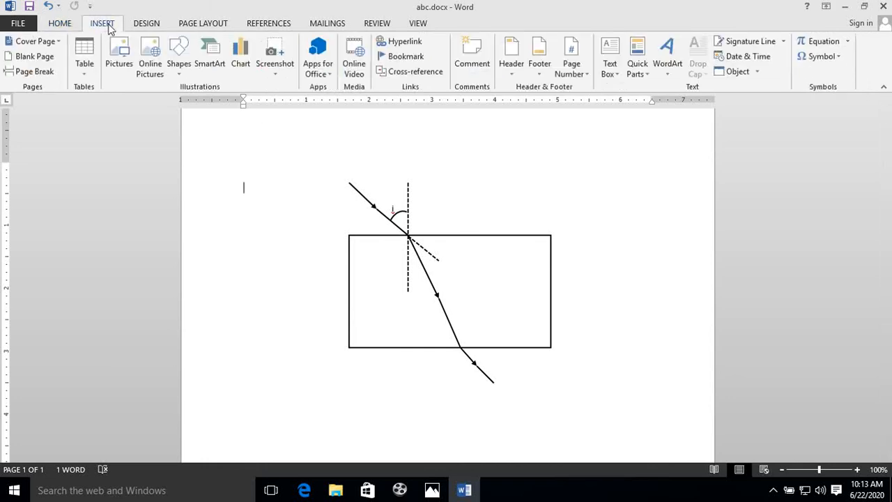
left_click(181, 75)
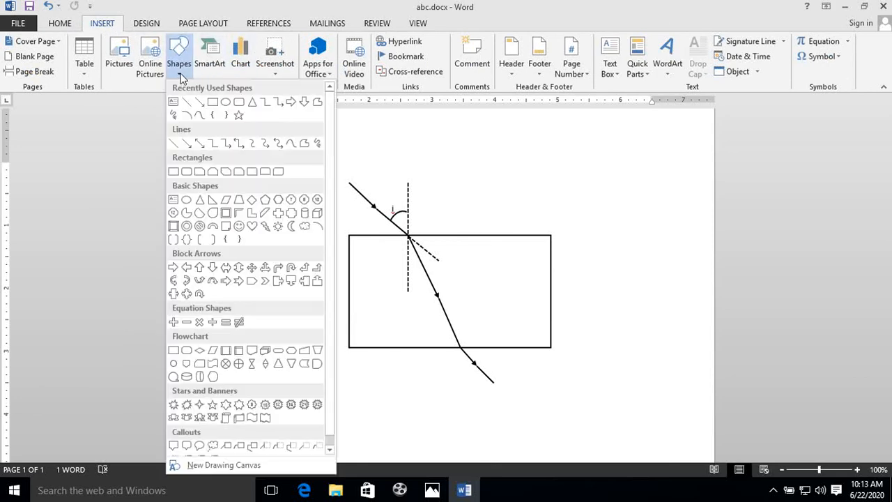
left_click(188, 116)
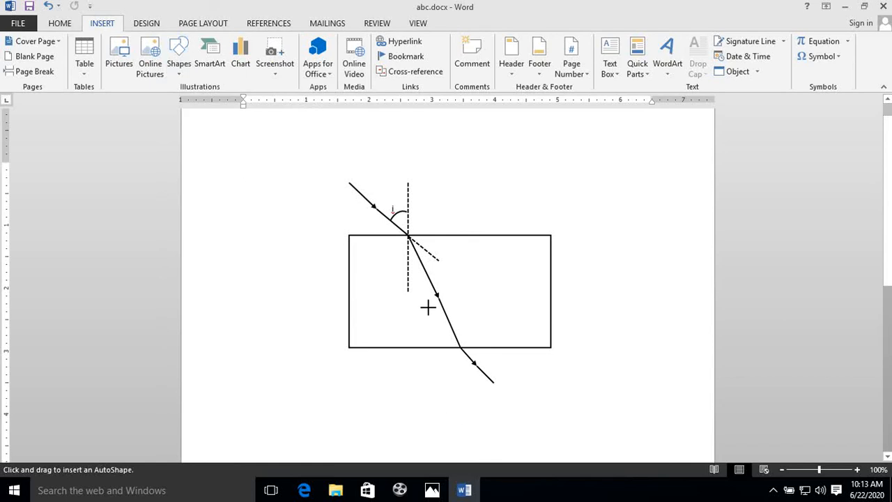
left_click_drag(416, 264, 480, 326)
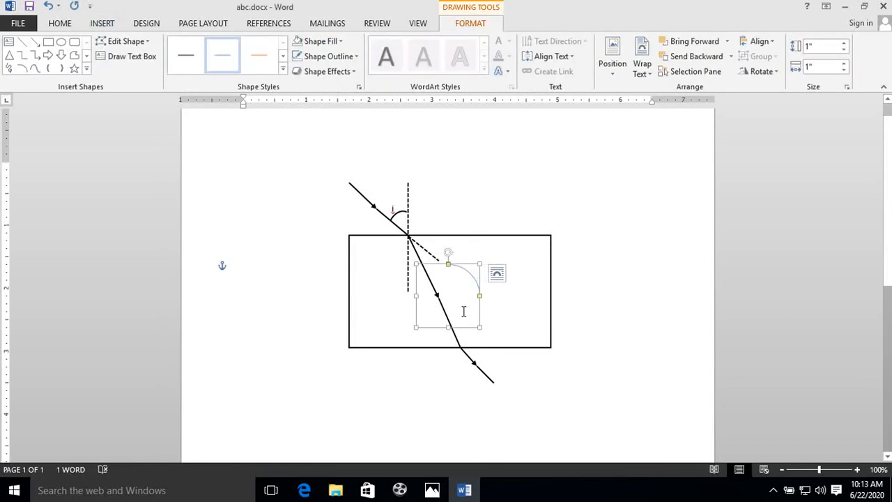
Rotate the new arc to curve downward, shrink it to about 0.37" by 0.35", and apply a black line style.
left_click_drag(479, 328, 430, 292)
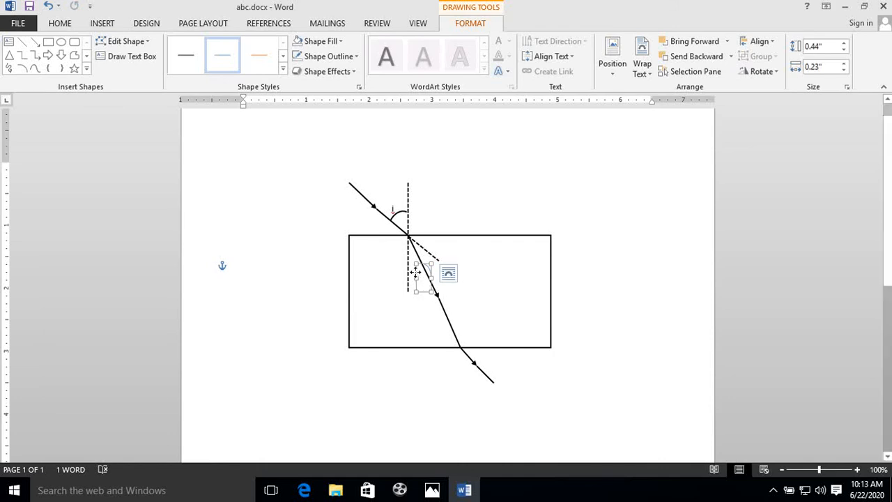
left_click_drag(414, 293, 371, 304)
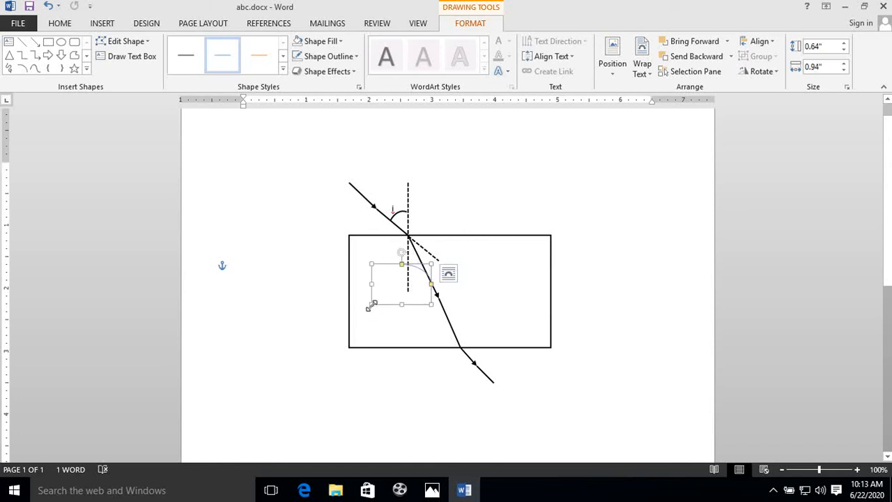
left_click_drag(401, 252, 442, 302)
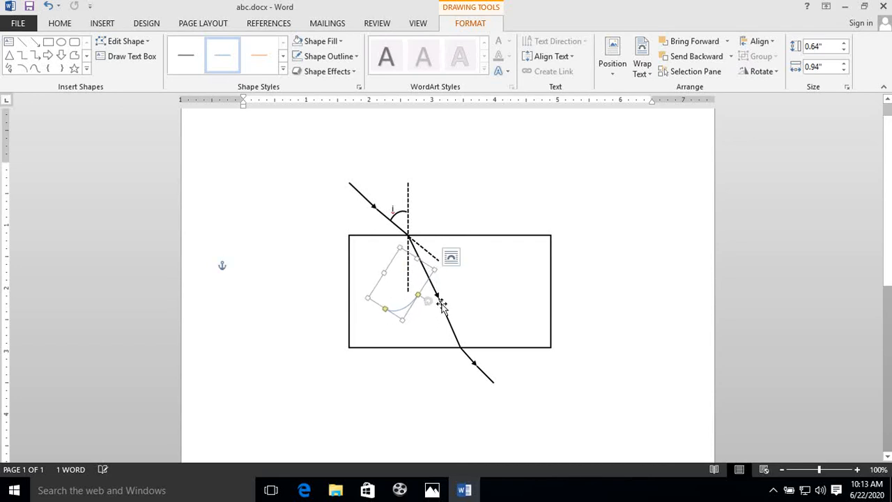
left_click_drag(433, 271, 400, 289)
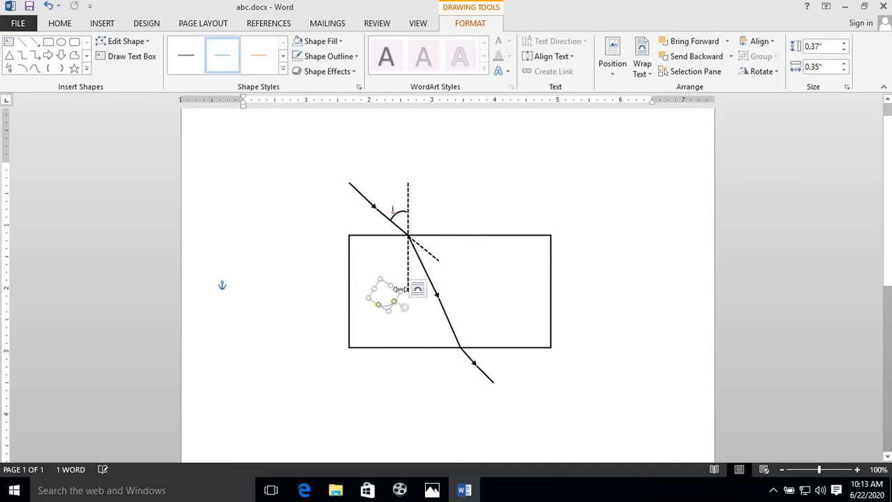
left_click(283, 69)
left_click(189, 138)
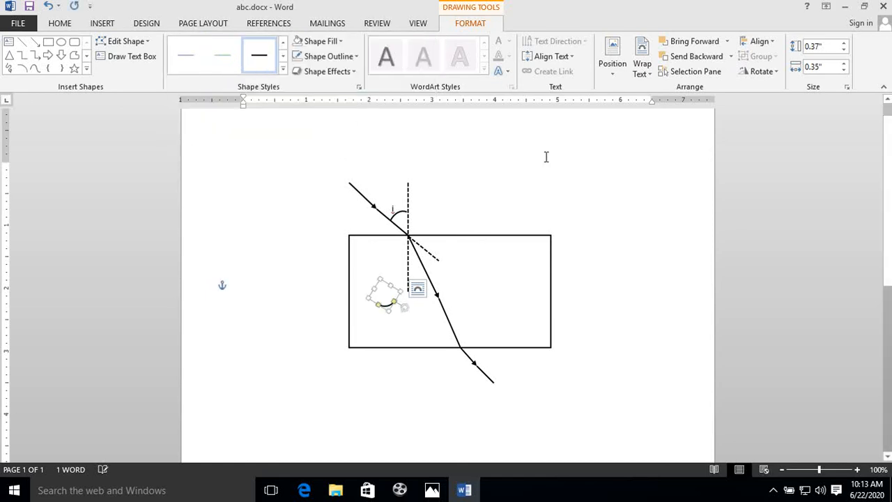
Position the arc below the incidence point, fit it between the dashed normal and the refracted ray, and deselect it.
key("Up")
key("Up")
key("Up")
key("Up")
key("Up")
key("Up")
key("Up")
key("Up")
key("Right")
key("Down")
key("Down")
key("Down")
key("Down")
key("Down")
key("Down")
key("Down")
key("Down")
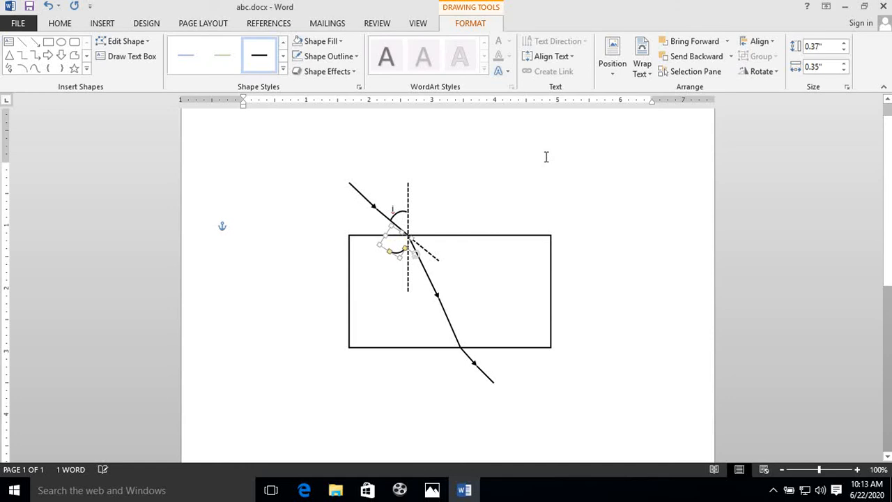
key("Down")
key("Down")
key("Down")
key("Down")
key("Down")
key("Down")
key("Right")
key("Right")
key("Right")
key("Right")
key("Right")
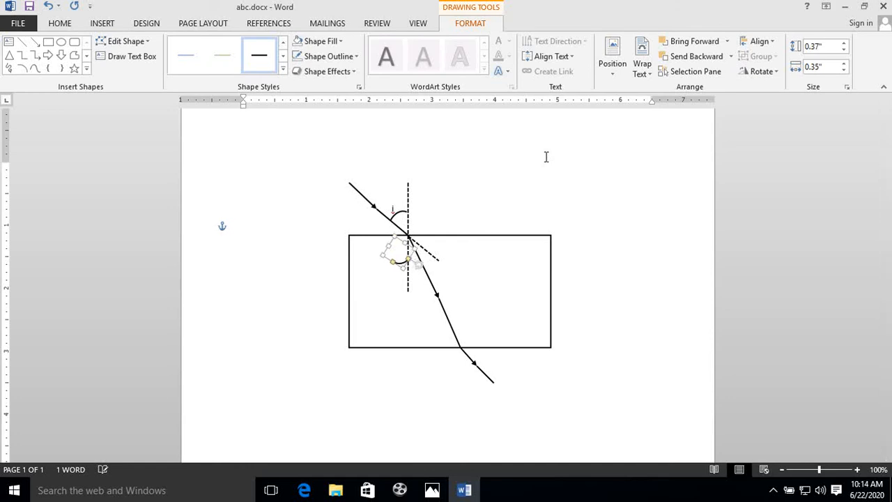
key("Right")
key("Right")
key("Down")
key("Right")
key("Right")
key("Right")
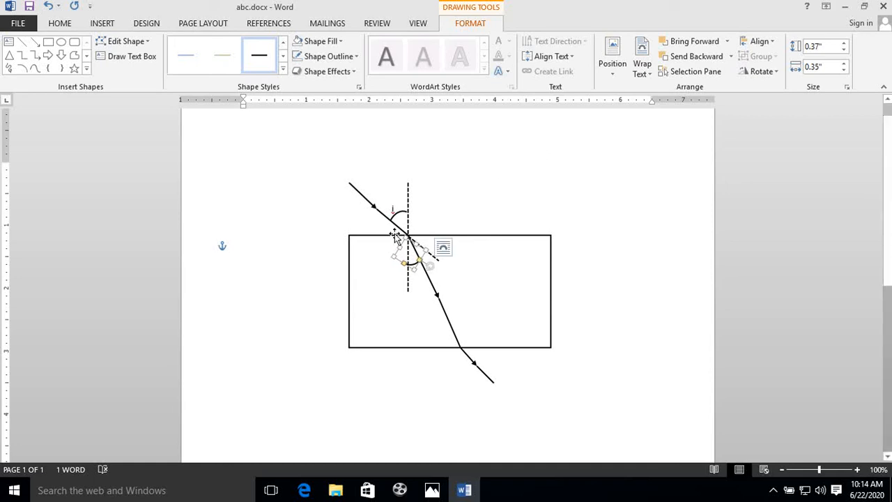
left_click_drag(394, 255, 399, 256)
left_click(558, 214)
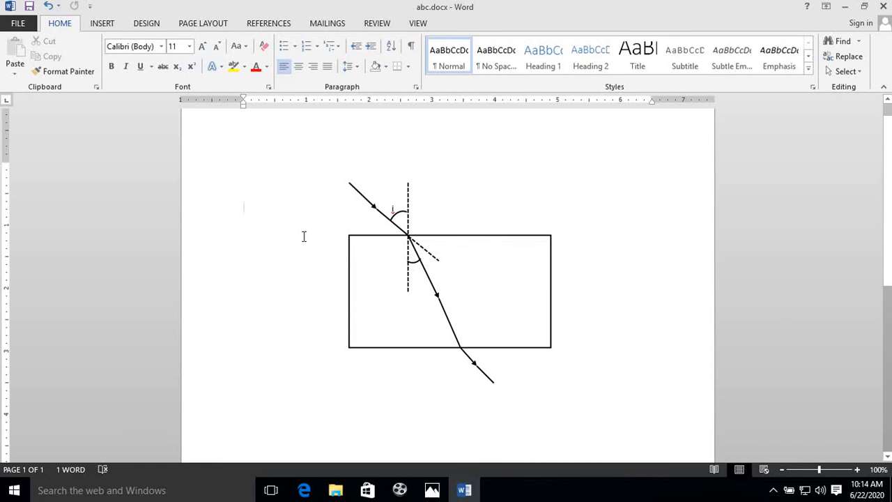
Insert a text box containing "r" just below the refraction angle arc, about 0.37" high and 0.28" wide.
left_click(110, 27)
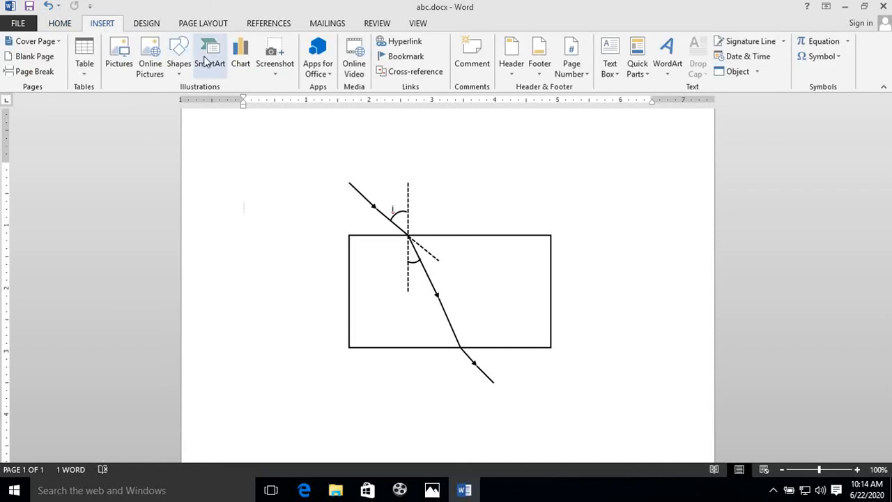
left_click(180, 76)
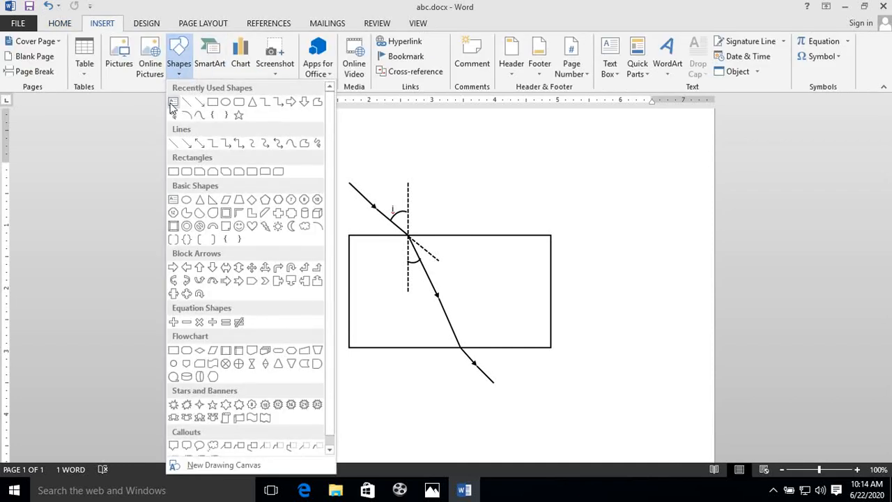
left_click(173, 101)
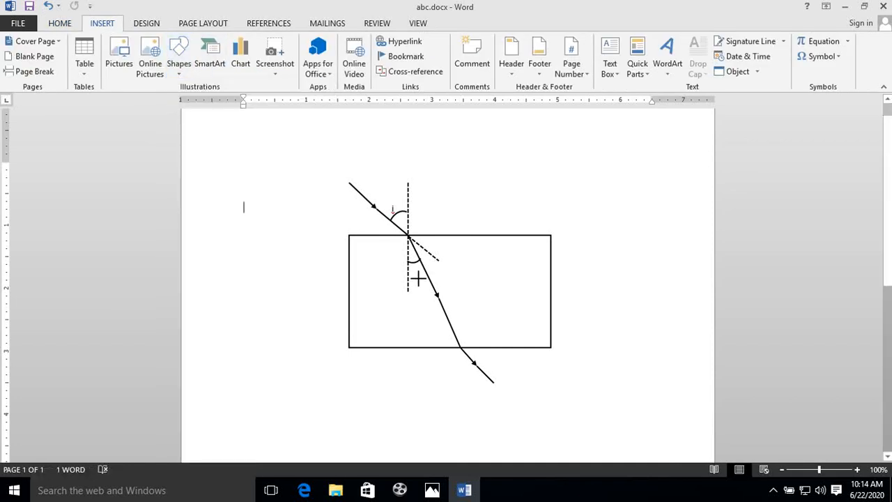
left_click_drag(416, 278, 436, 341)
type("r")
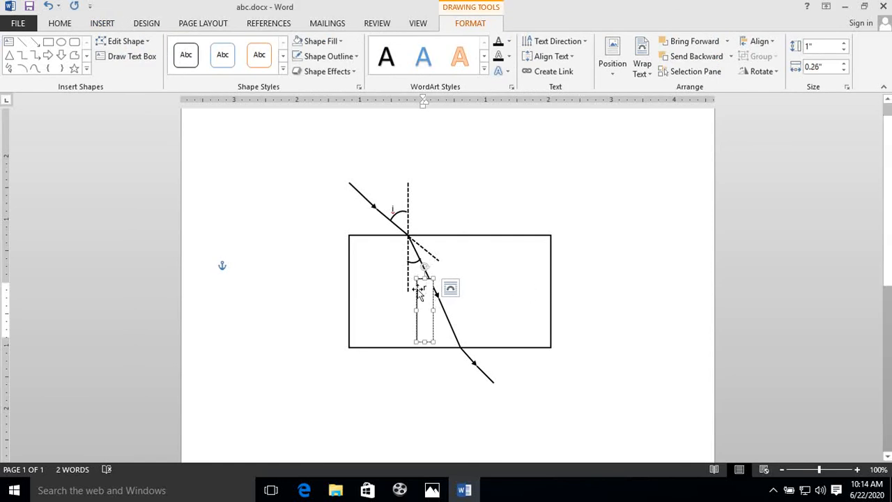
mouse_move(418, 291)
left_mouse_down()
mouse_move(409, 279)
mouse_move(422, 342)
mouse_move(422, 274)
left_mouse_up()
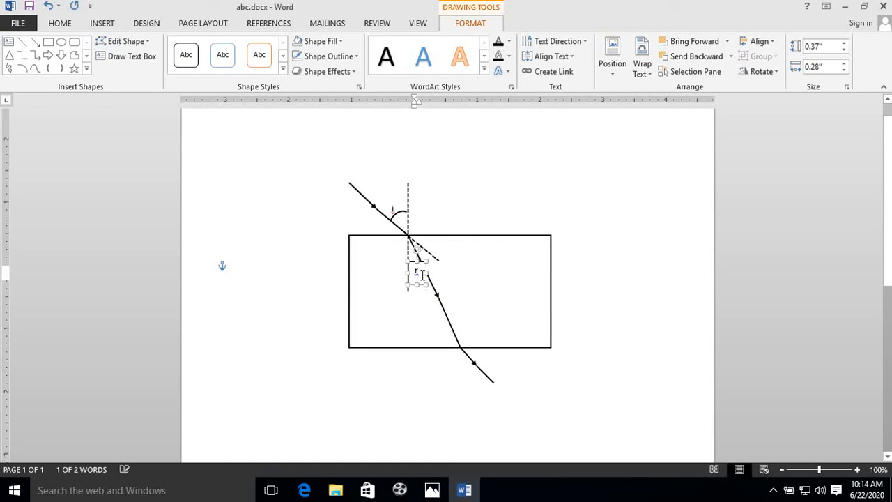
Remove the fill and outline from the "r" text box and deselect it.
left_click(339, 41)
left_click(316, 158)
left_click(357, 57)
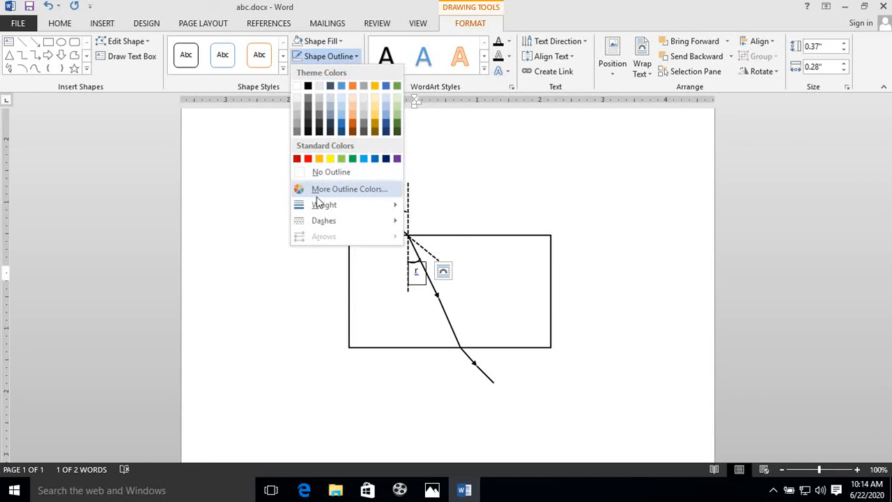
left_click(318, 174)
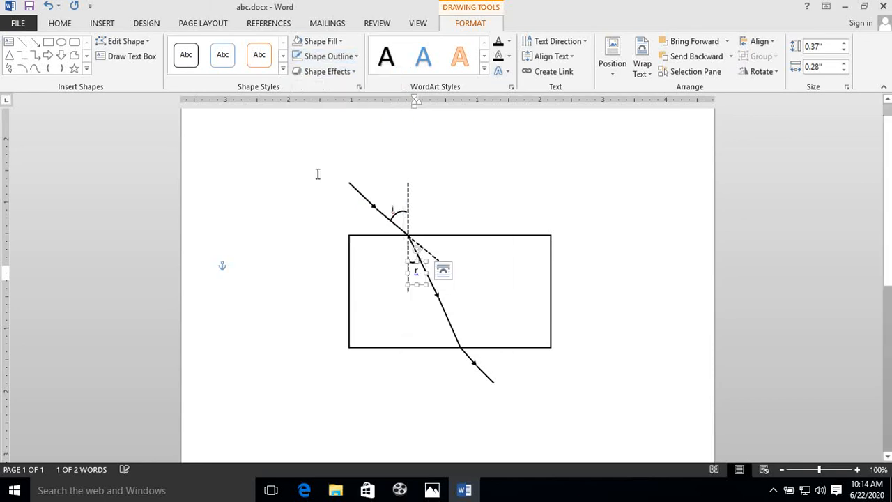
left_click(605, 213)
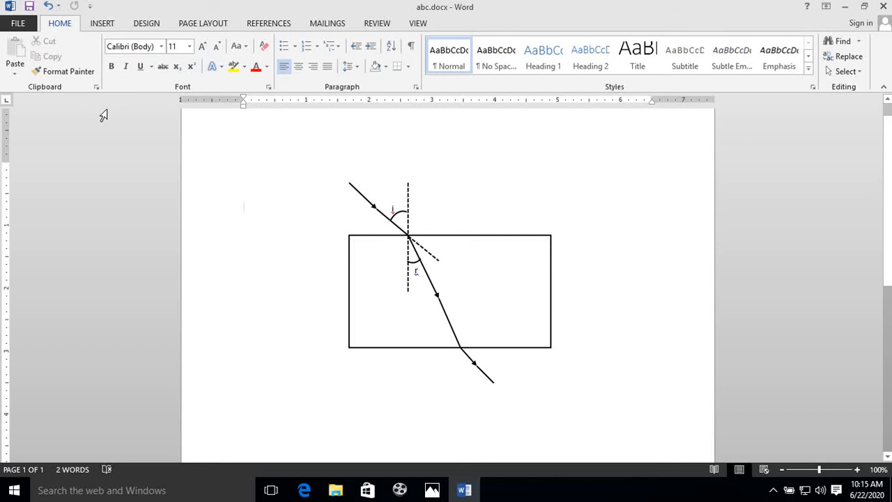
Insert a text box about 0.29" high and 1.17" wide above the dashed normal, containing the label "normal".
left_click(114, 24)
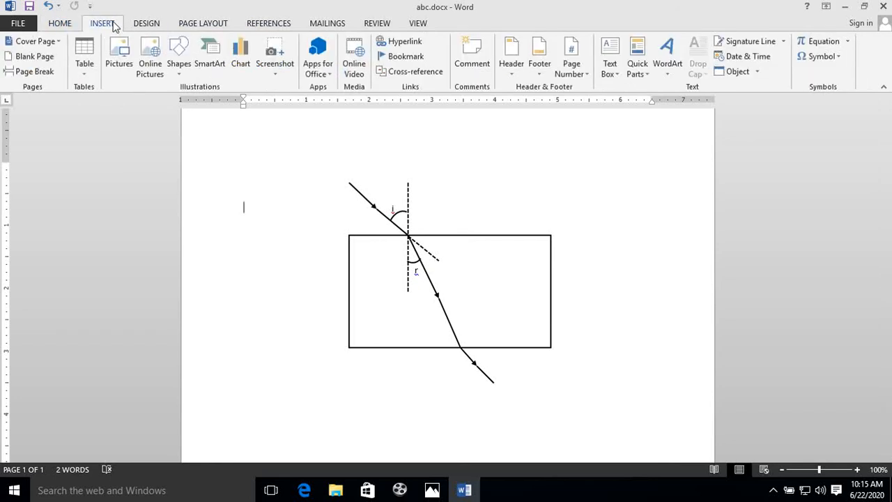
left_click(180, 75)
left_click(174, 105)
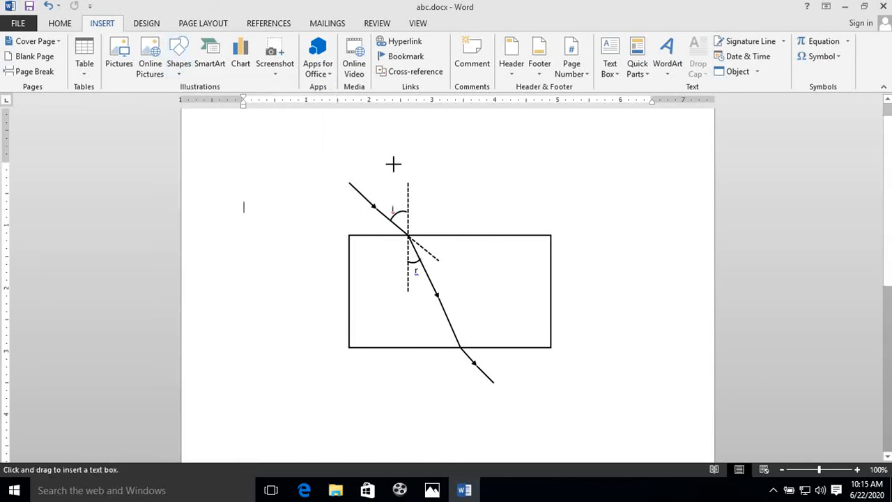
mouse_move(392, 163)
left_mouse_down()
mouse_move(410, 227)
mouse_move(411, 197)
mouse_move(464, 188)
left_mouse_up()
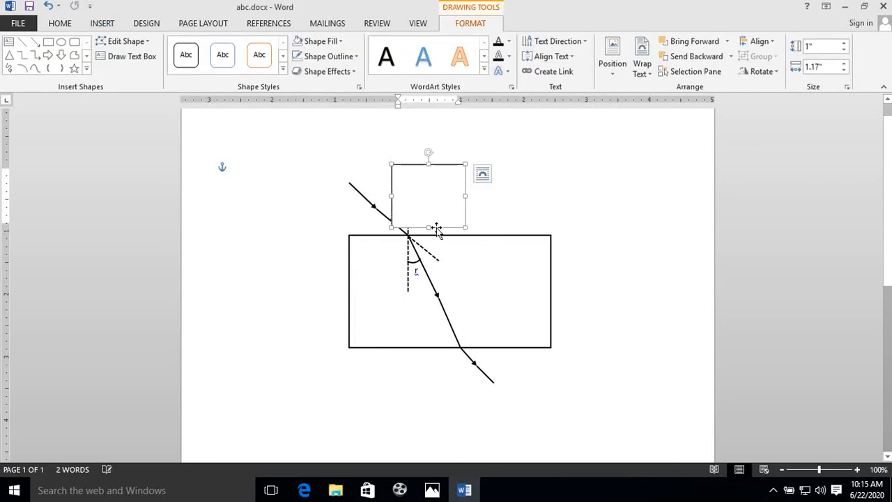
left_click_drag(427, 225, 425, 181)
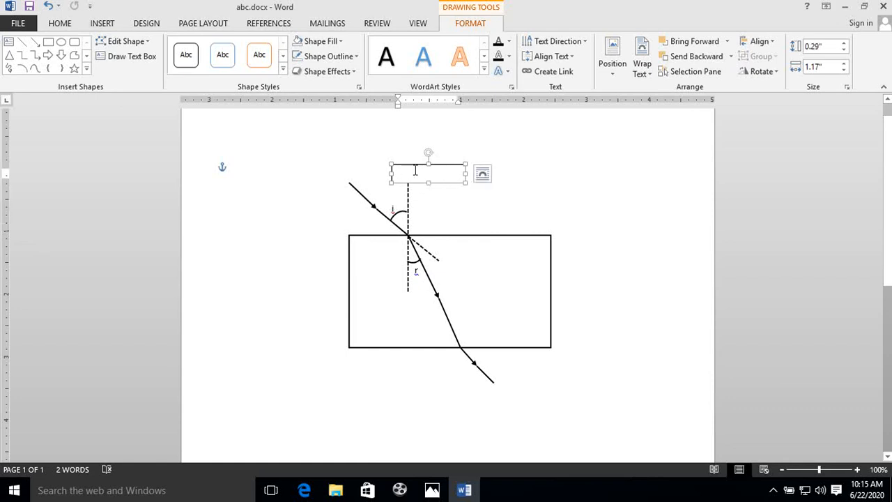
type("no")
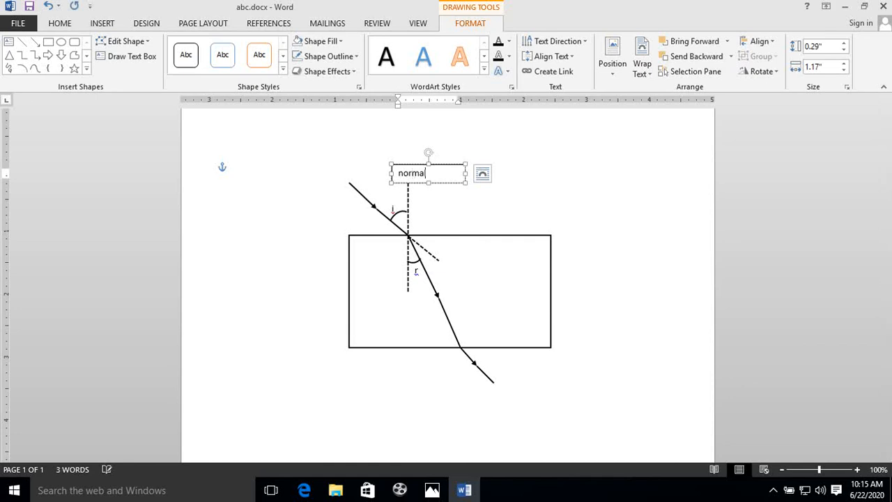
type("rmal")
left_click(448, 185)
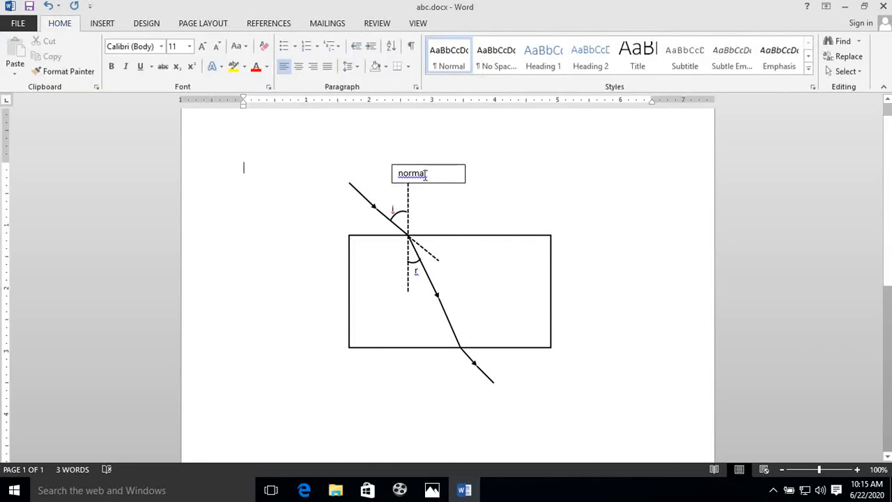
Set the text of the "normal" label to font size 12, without bold.
left_click_drag(429, 174, 402, 180)
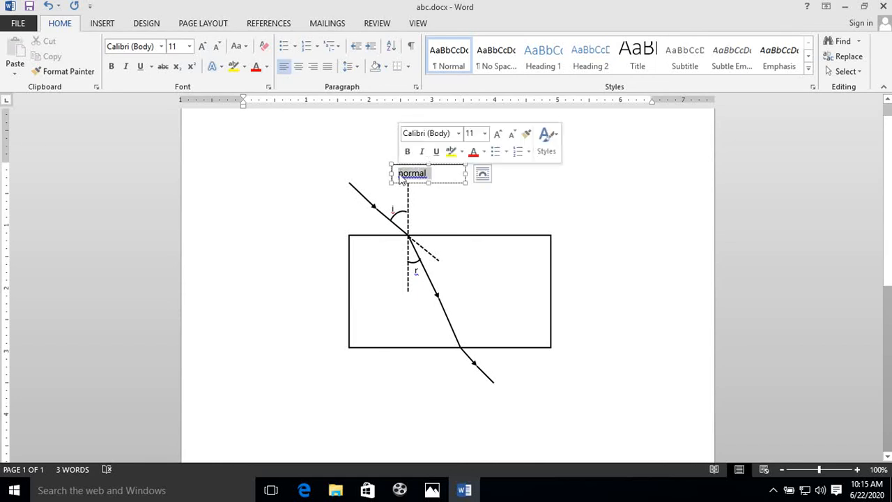
left_click(53, 24)
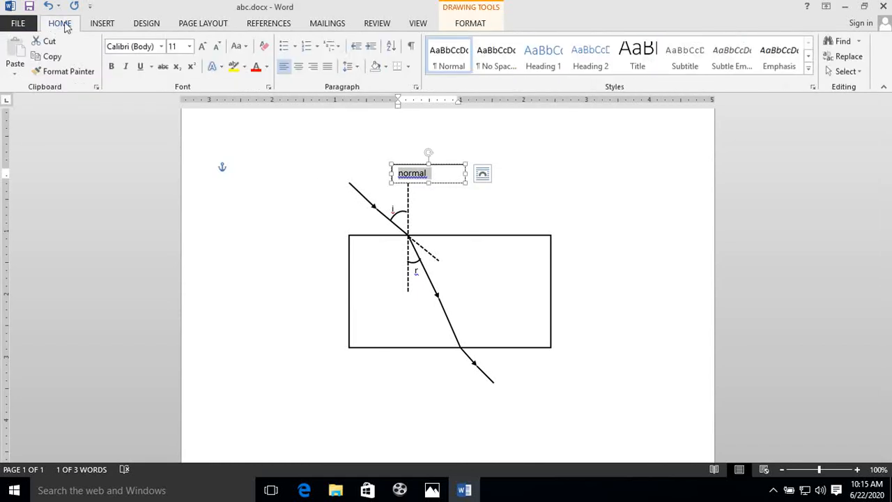
left_click(188, 46)
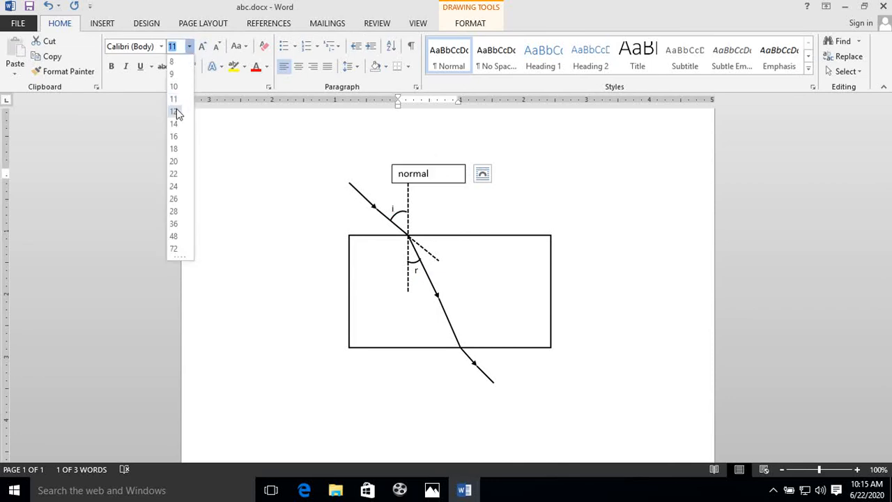
left_click(174, 115)
left_click(112, 67)
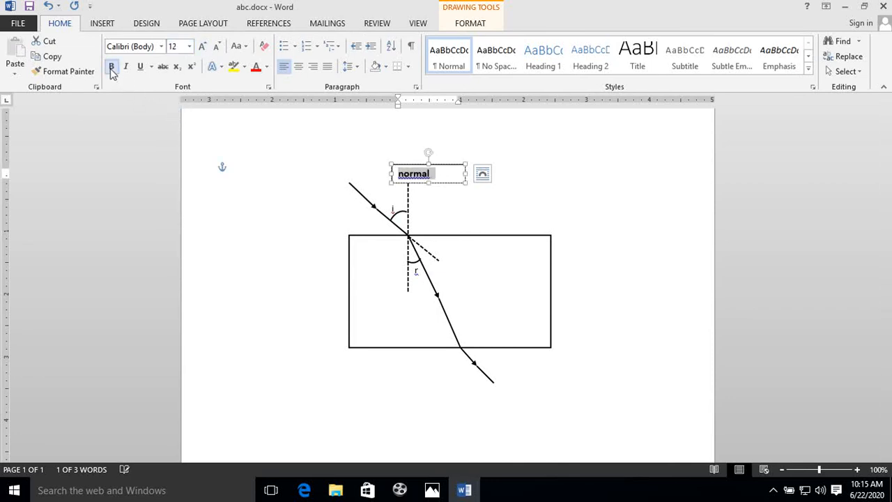
left_click(111, 67)
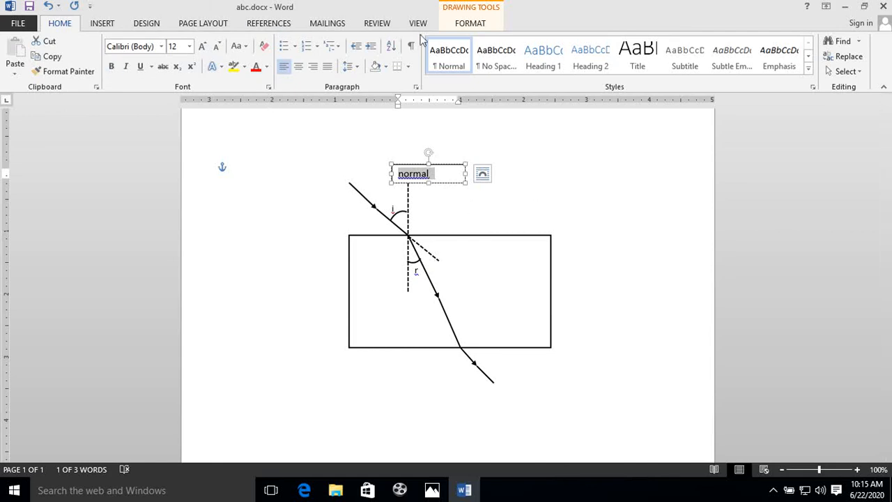
Remove the fill and outline from the "normal" text box and deselect it.
left_click(469, 22)
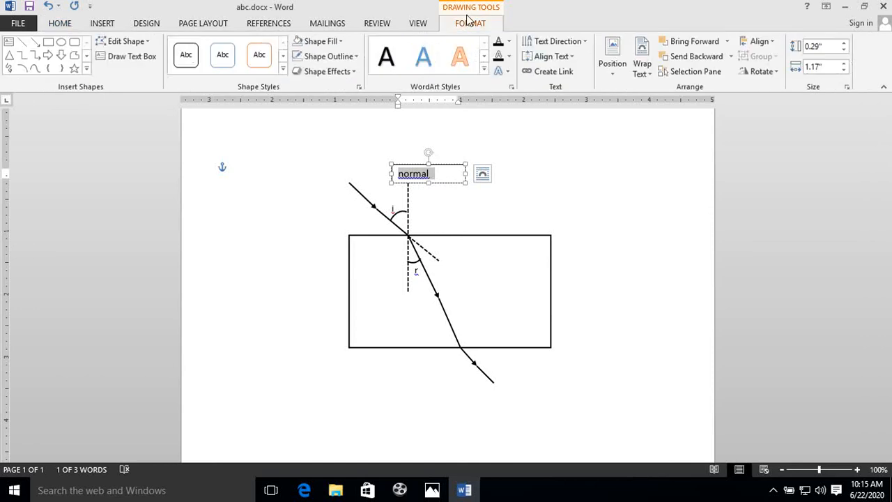
left_click(341, 41)
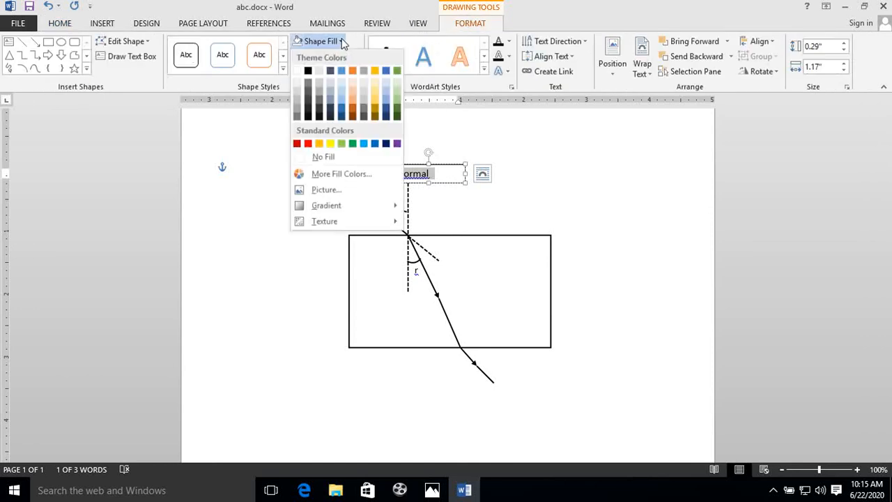
left_click(315, 156)
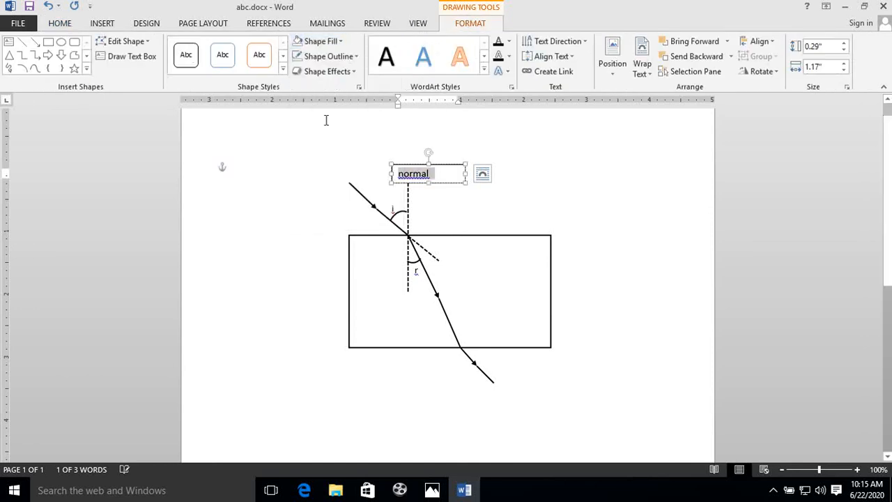
left_click(340, 41)
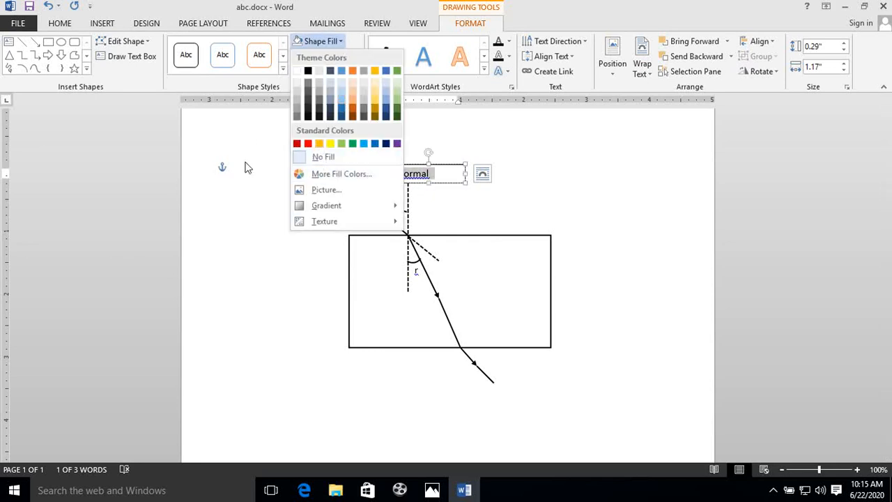
left_click(245, 165)
left_click(356, 56)
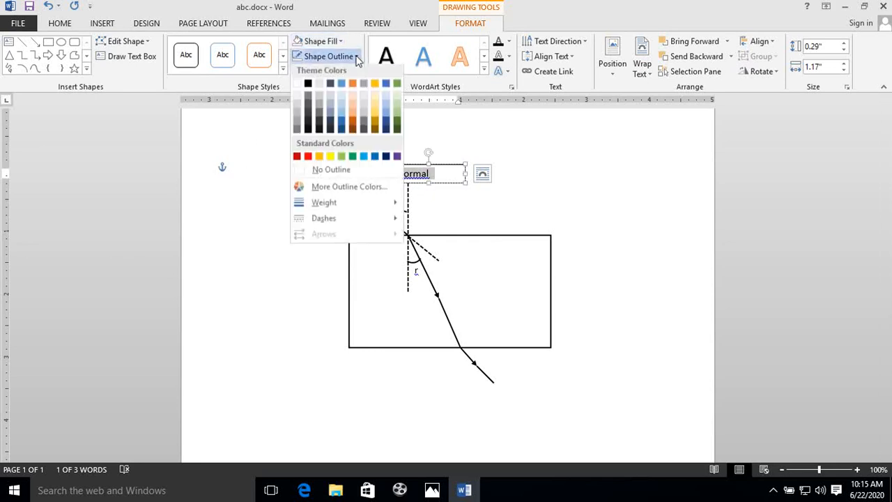
left_click(331, 171)
left_click(586, 185)
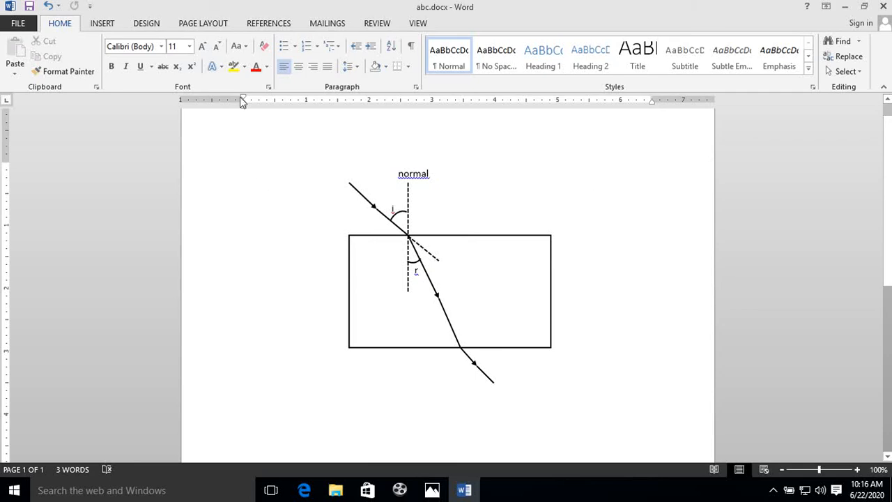
Insert a text box about 0.3" high and 1.28" wide to the left of the incoming ray, containing "Incident ray".
double_click(354, 188)
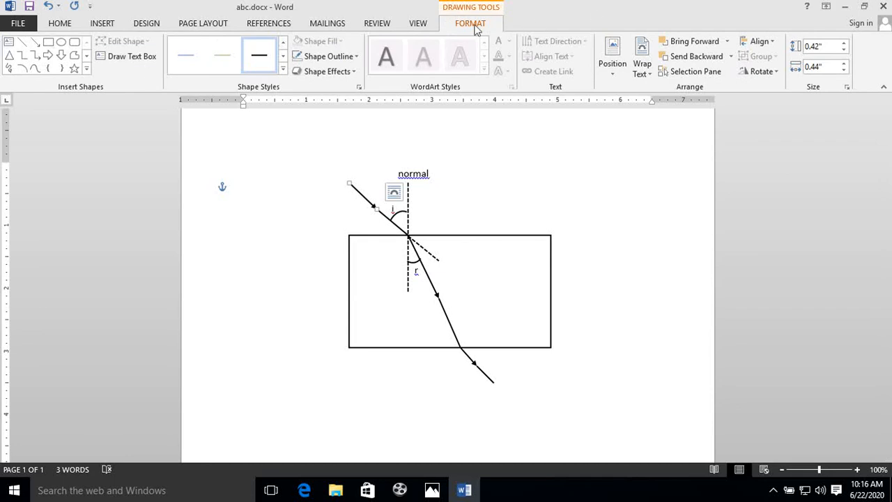
left_click(8, 44)
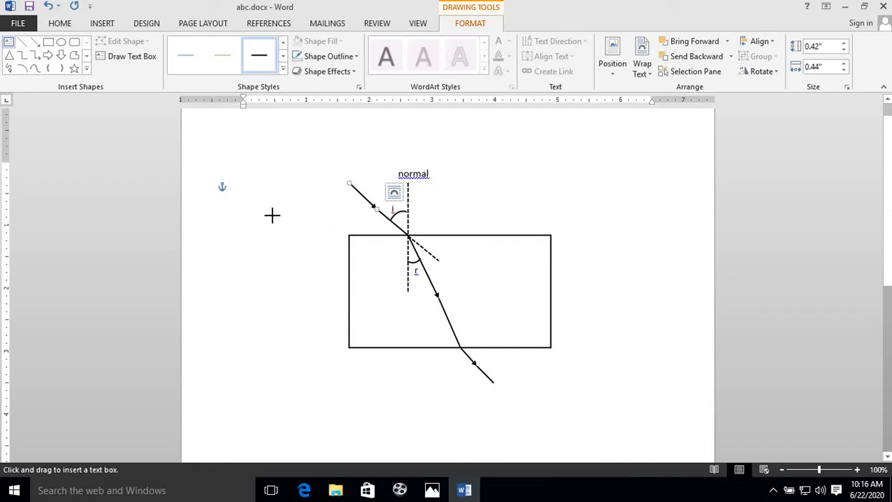
mouse_move(273, 209)
left_mouse_down()
mouse_move(293, 272)
mouse_move(286, 228)
mouse_move(353, 224)
left_mouse_up()
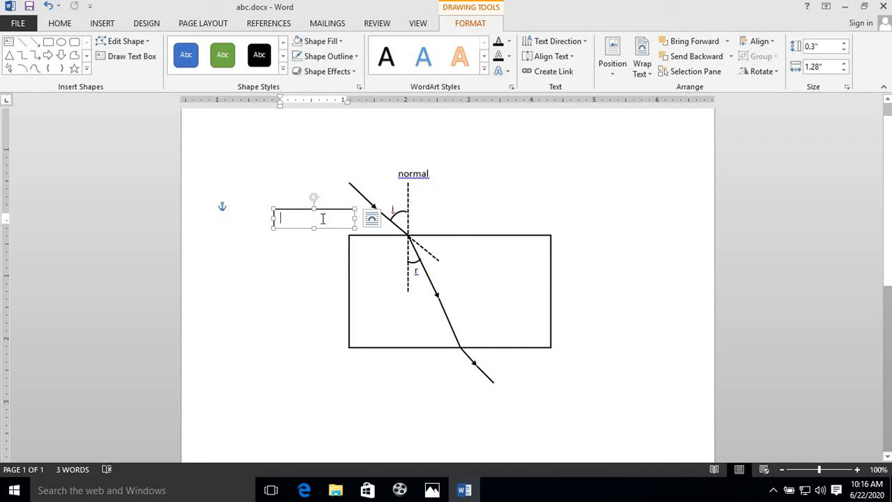
type("in")
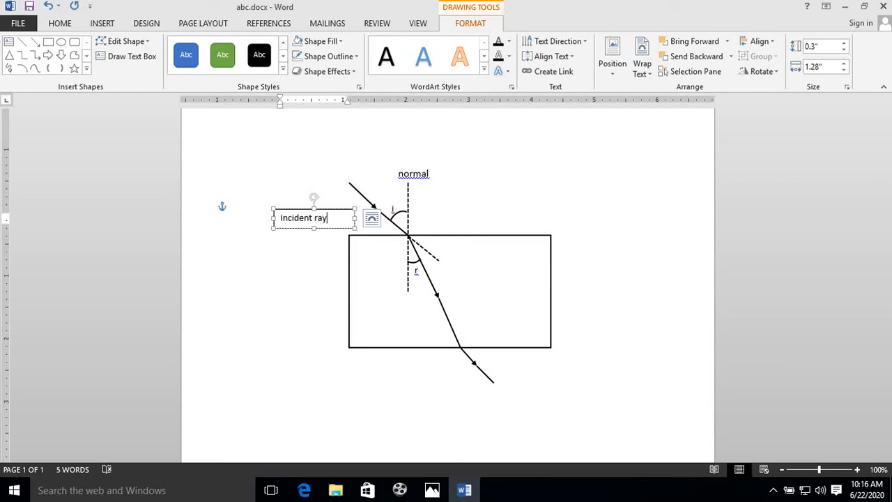
Shift the "Incident ray" text box horizontally to the right so its text sits just beside the incoming ray.
left_click(291, 207)
key("Right")
key("Right")
key("Right")
key("Right")
key("Right")
key("Right")
key("Right")
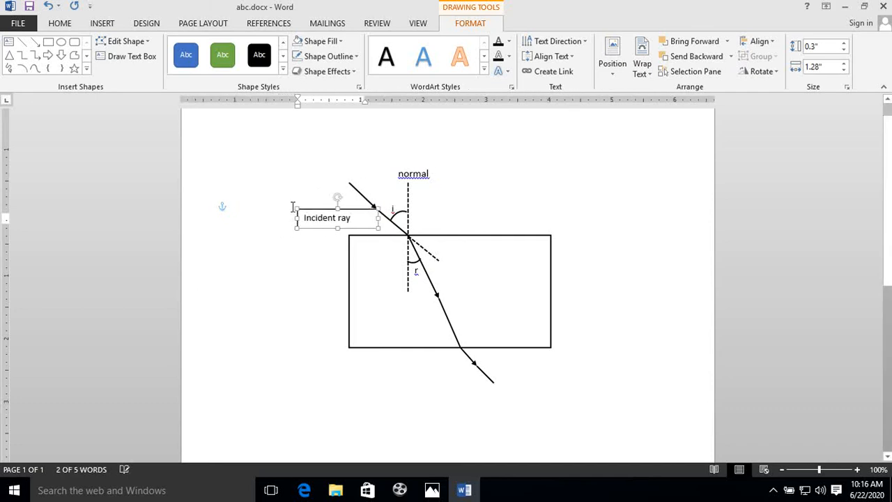
key("ctrl+Left")
key("ctrl+Left")
key("ctrl+Left")
key("ctrl+Left")
key("ctrl+Left")
key("ctrl+Left")
key("ctrl+Left")
key("ctrl+Left")
key("ctrl+Left")
key("ctrl+Left")
key("ctrl+Left")
key("ctrl+Left")
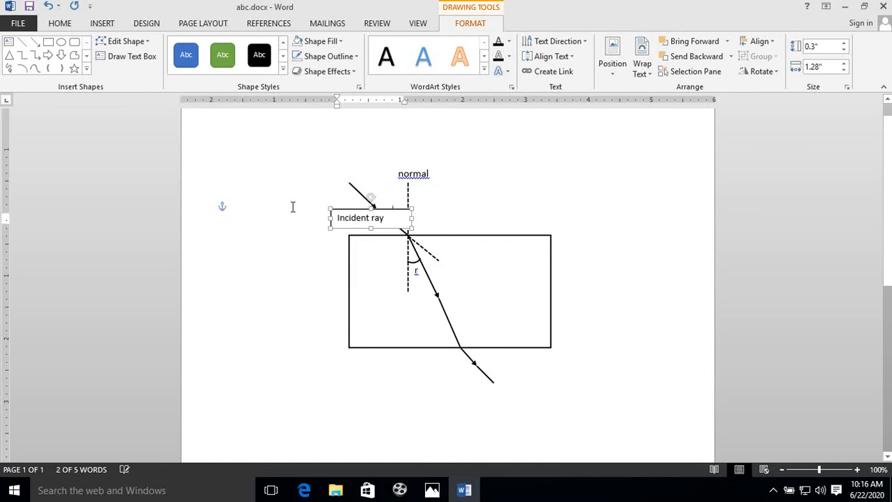
key("ctrl+Left")
key("ctrl+Left")
key("ctrl+Left")
key("ctrl+Left")
key("ctrl+Left")
key("ctrl+Left")
key("ctrl+Left")
key("ctrl+Left")
key("ctrl+Left")
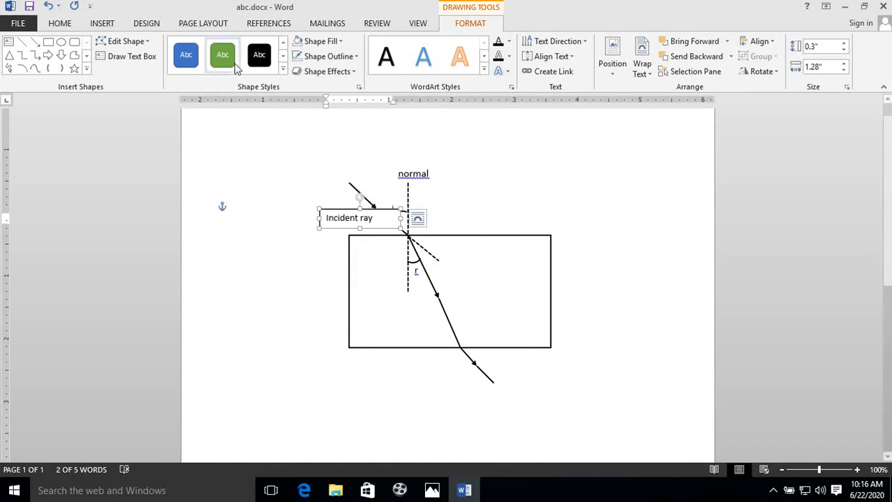
Remove the fill and outline from the "Incident ray" text box and deselect it.
left_click(345, 44)
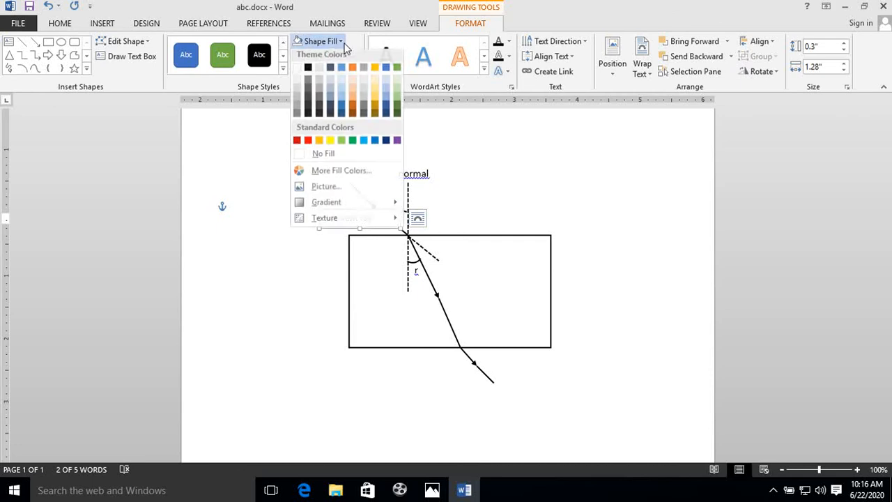
left_click(324, 158)
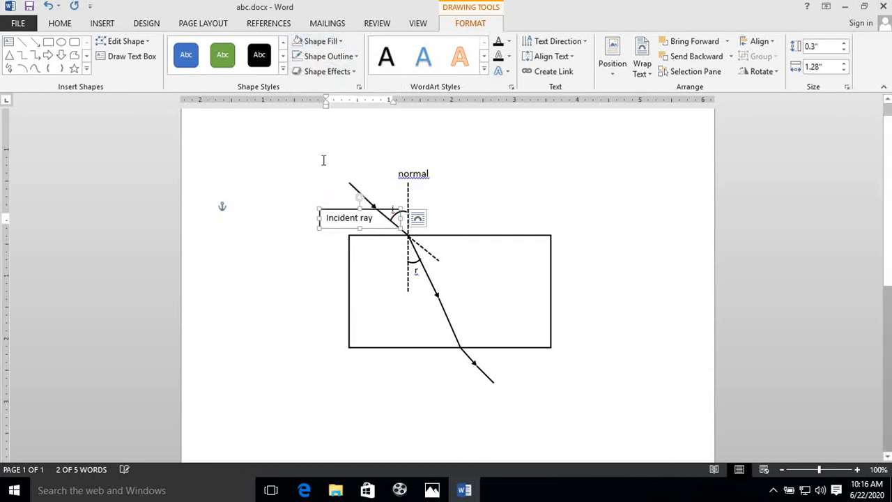
left_click(356, 60)
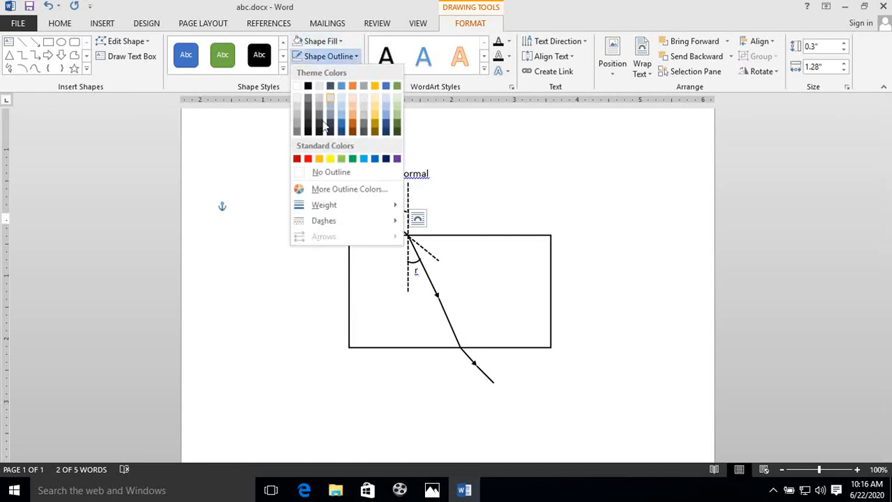
left_click(321, 172)
left_click(227, 385)
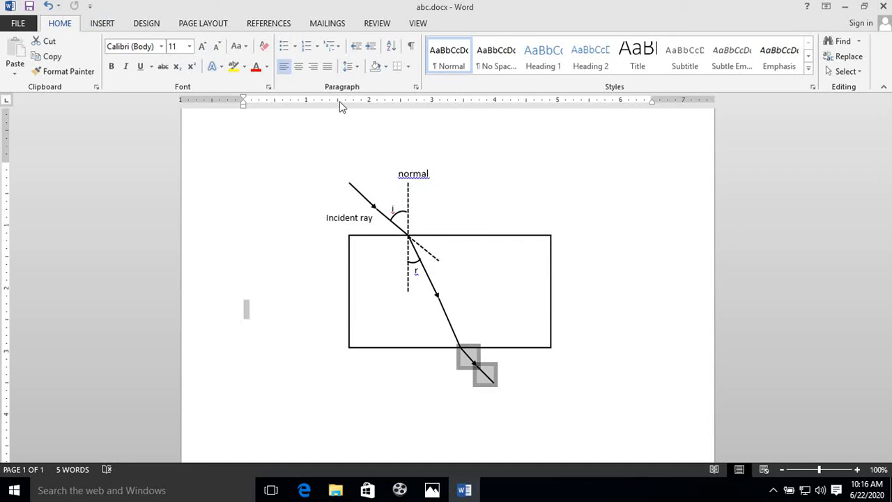
Copy the "Incident ray" text box and place the copy just above the right part of the glass block's upper edge.
left_click(342, 222)
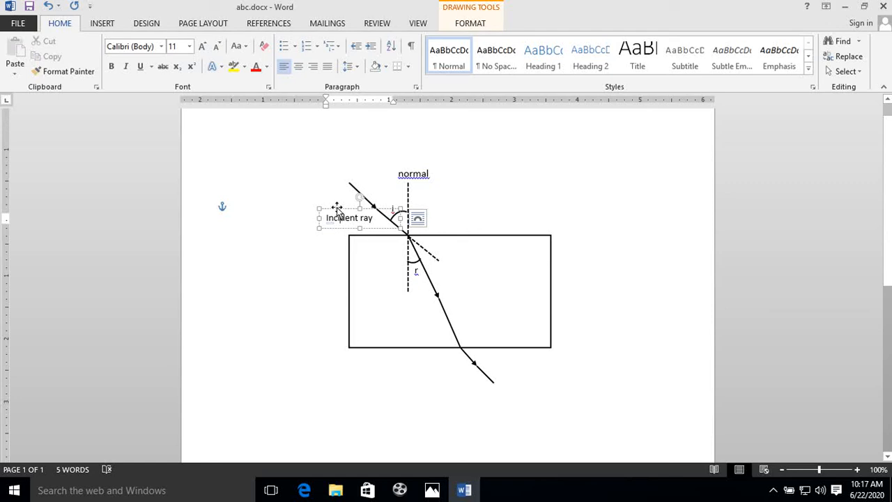
left_click(308, 310)
left_click(341, 223)
left_click(336, 207)
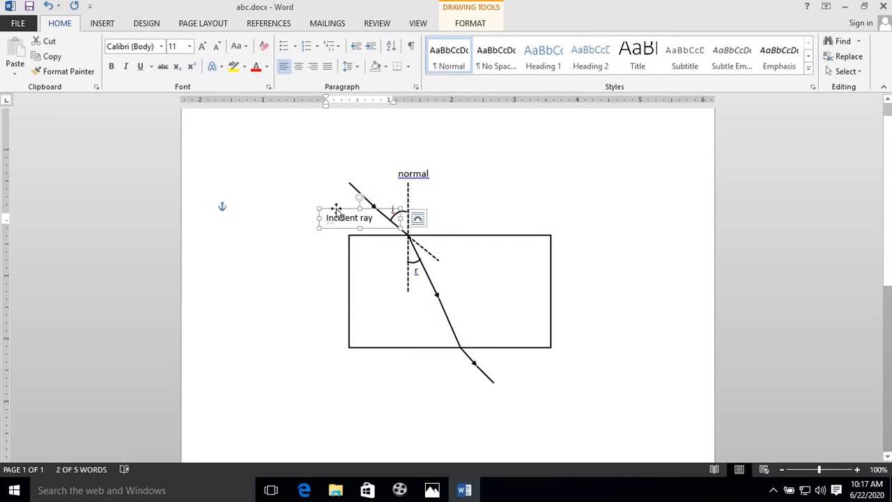
key("ctrl+c")
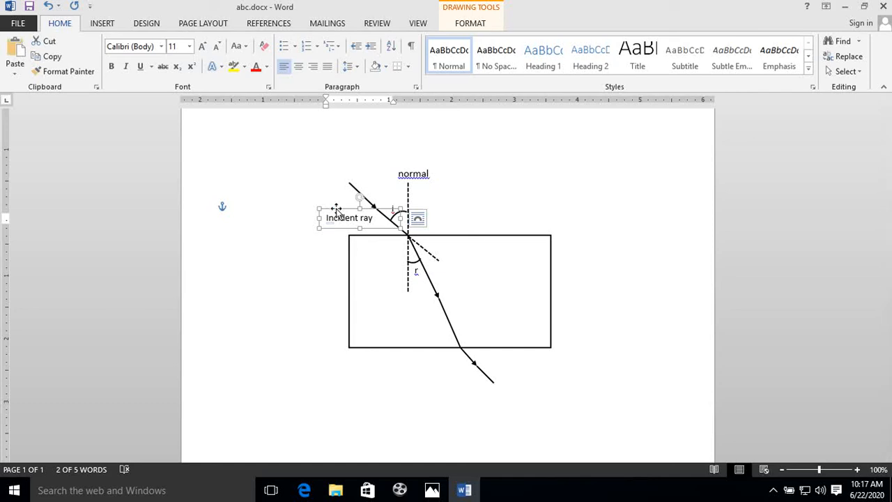
left_click(512, 220)
key("ctrl+v")
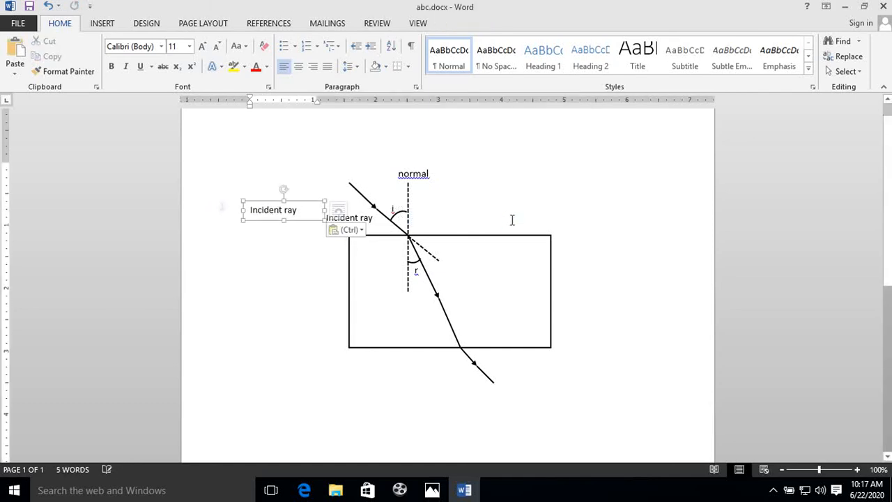
left_click_drag(298, 200, 550, 211)
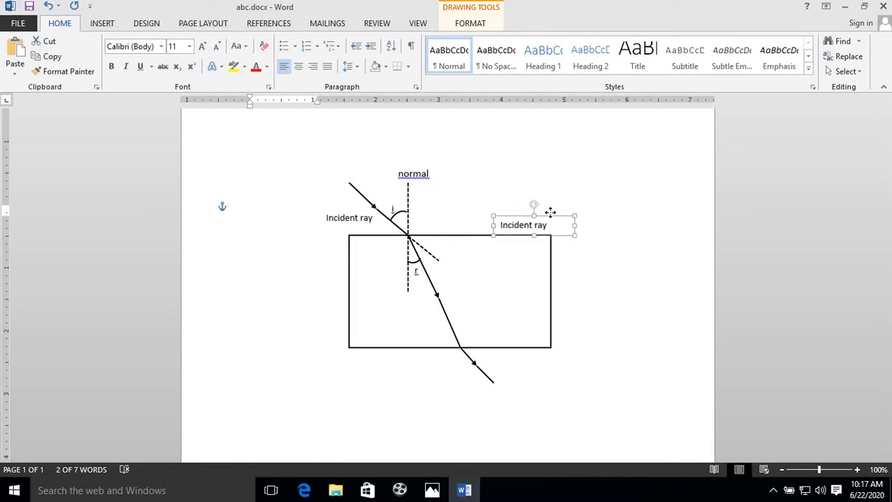
Replace the text in the copied box above the glass block with "air" and deselect it.
left_click(547, 224)
key("BackSpace")
key("BackSpace")
key("BackSpace")
key("BackSpace")
key("BackSpace")
key("BackSpace")
key("BackSpace")
key("BackSpace")
key("BackSpace")
key("BackSpace")
key("BackSpace")
key("BackSpace")
type("air")
left_click(518, 294)
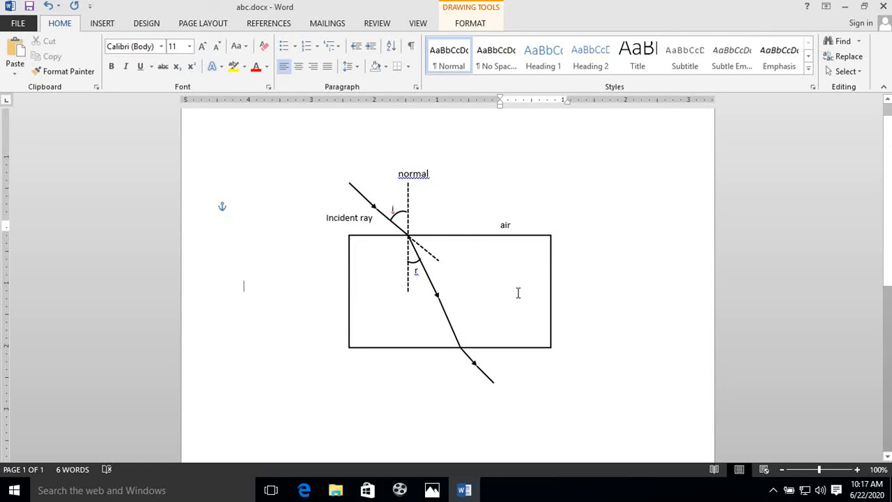
Nudge the "air" label slightly to the right and place a copy of it inside the block, just below the upper edge.
left_click(509, 225)
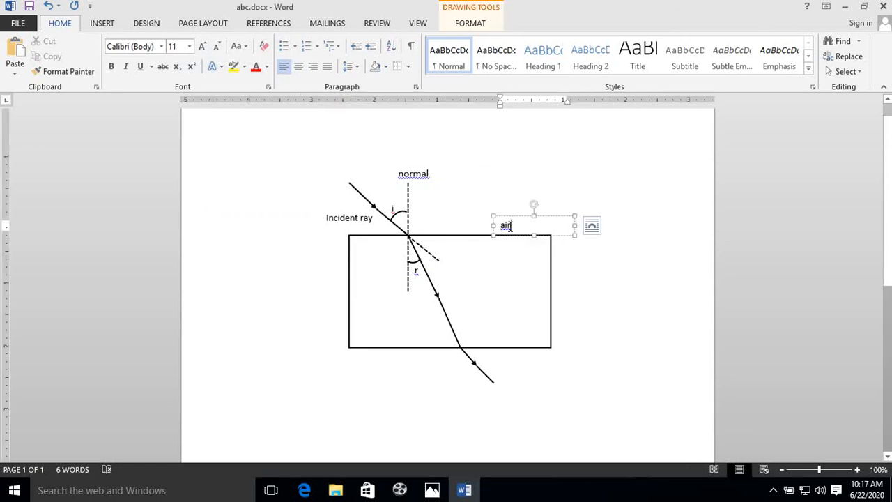
left_click(508, 217)
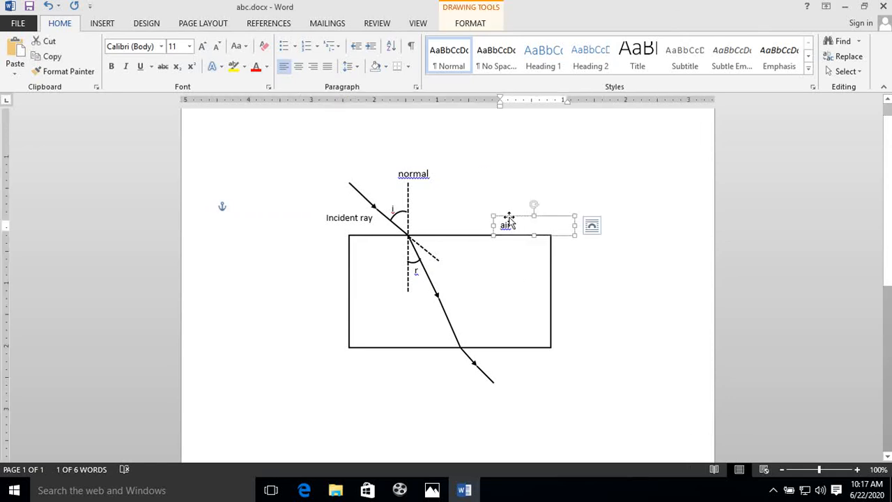
left_click_drag(509, 218, 511, 218)
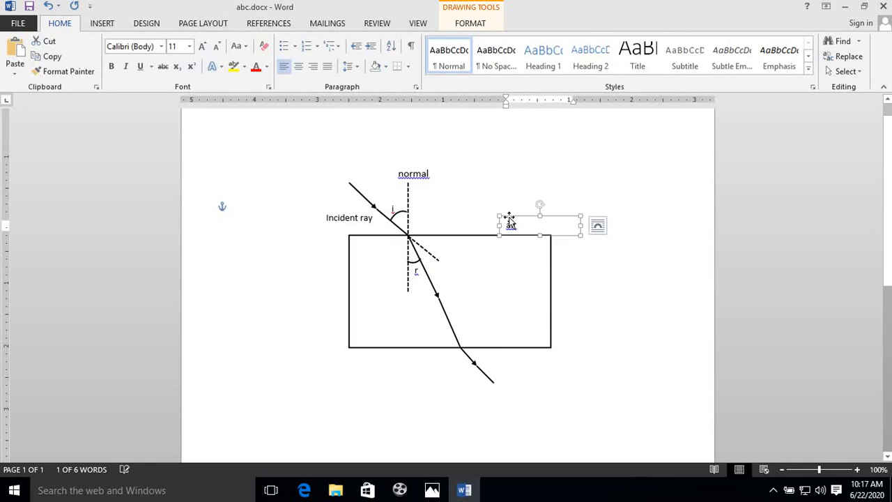
left_click(497, 283)
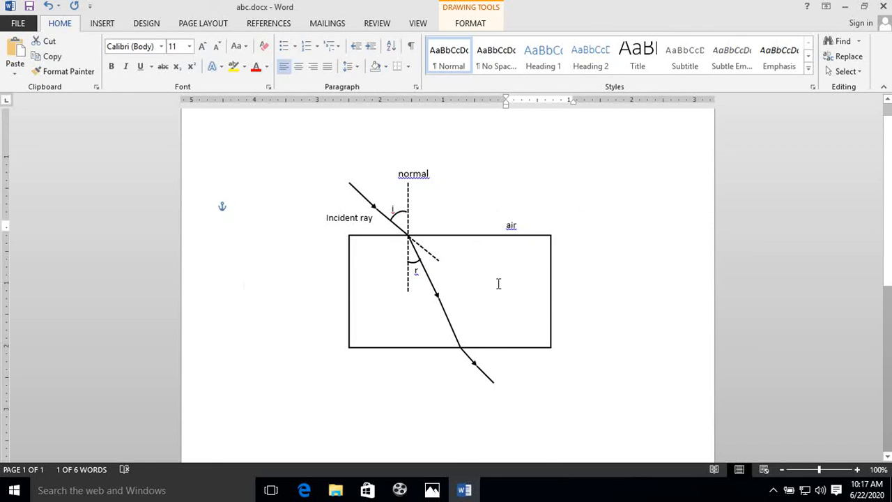
key("ctrl+v")
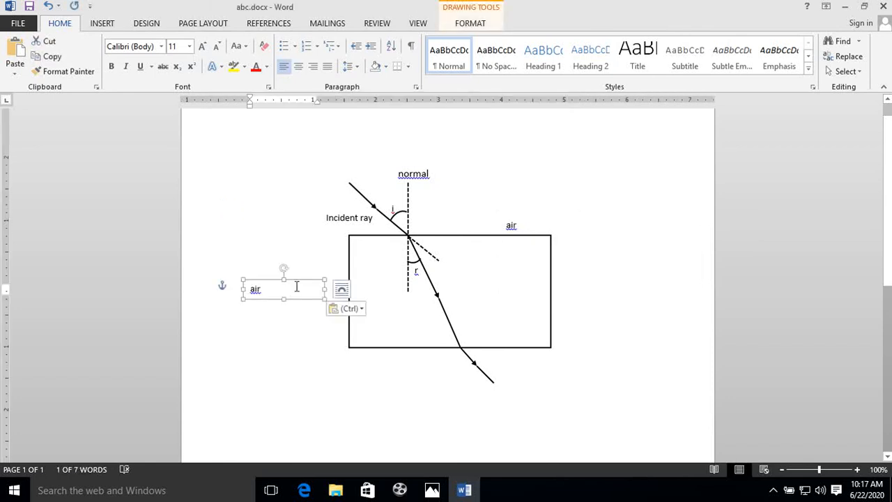
left_click_drag(295, 283, 544, 236)
Replace the text in the copied box inside the block with "glass" and deselect it.
left_click(513, 245)
key("BackSpace")
key("BackSpace")
key("BackSpace")
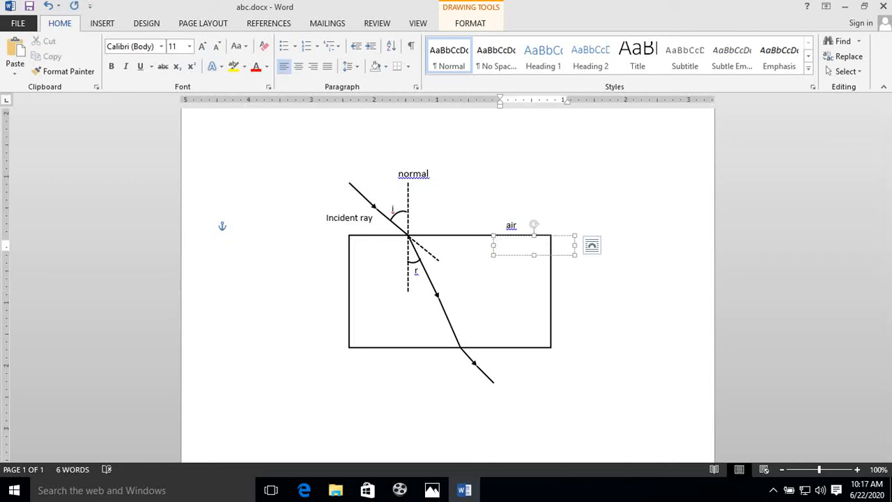
type("glass")
left_click(583, 289)
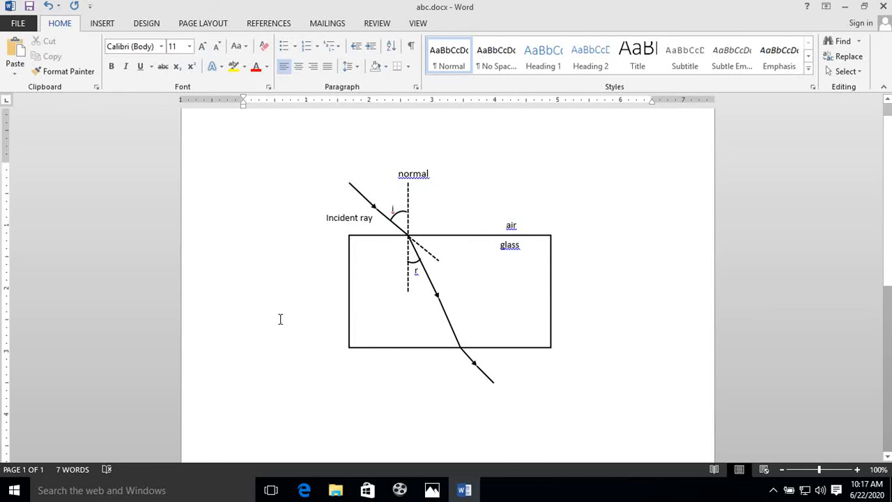
Place a copy of the "air" text box inside the glass block beside the lower part of the ray and replace its text with "Refracted ray".
key("ctrl+v")
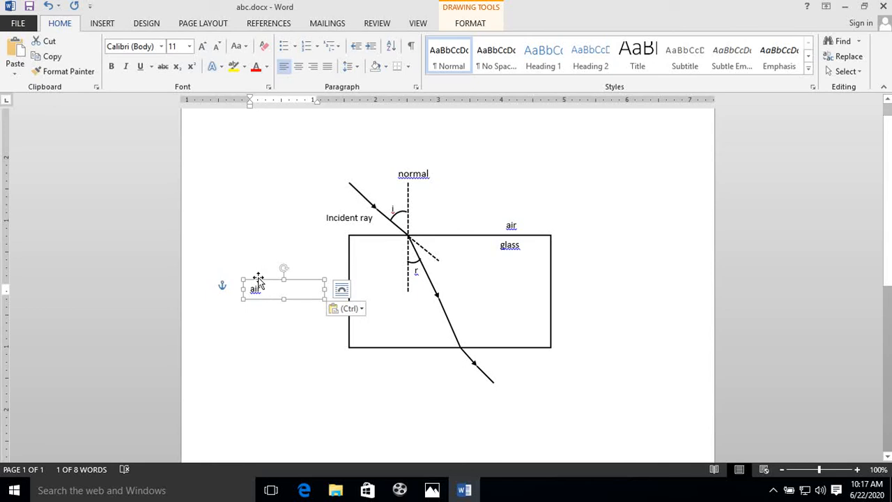
left_click_drag(257, 281, 377, 317)
left_click(378, 322)
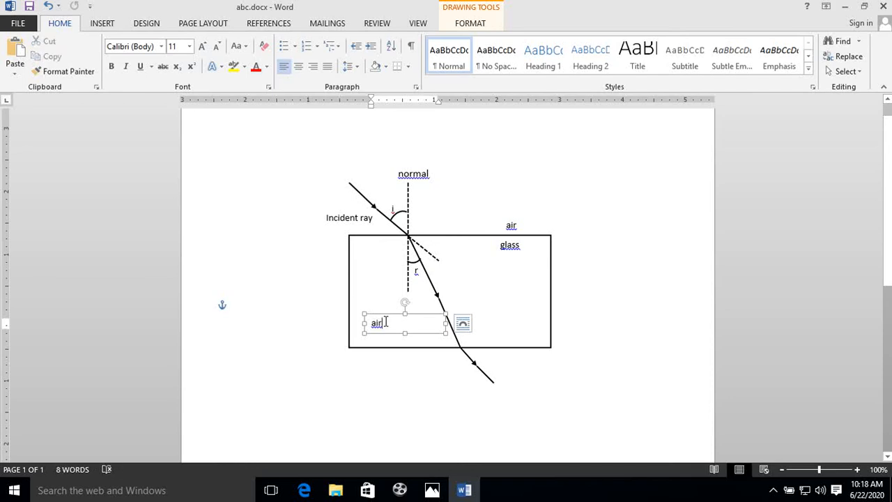
key("BackSpace")
key("BackSpace")
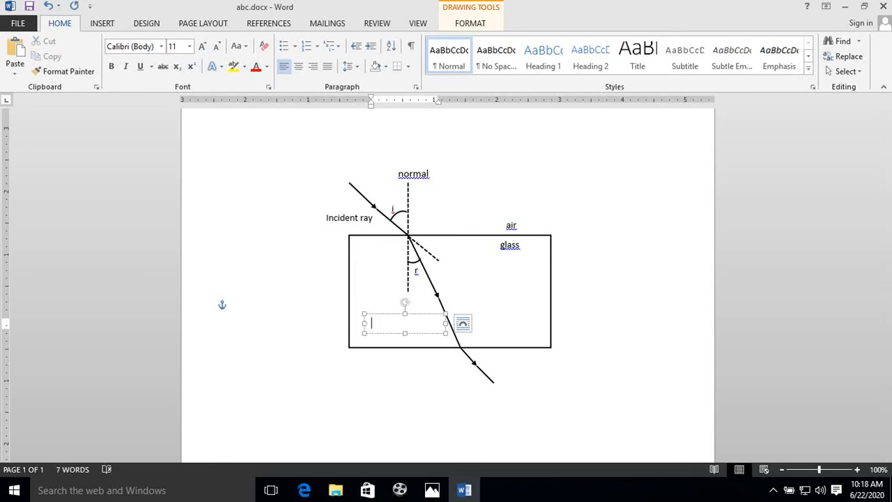
type("retracted")
key("Left")
key("BackSpace")
key("End")
type("ray")
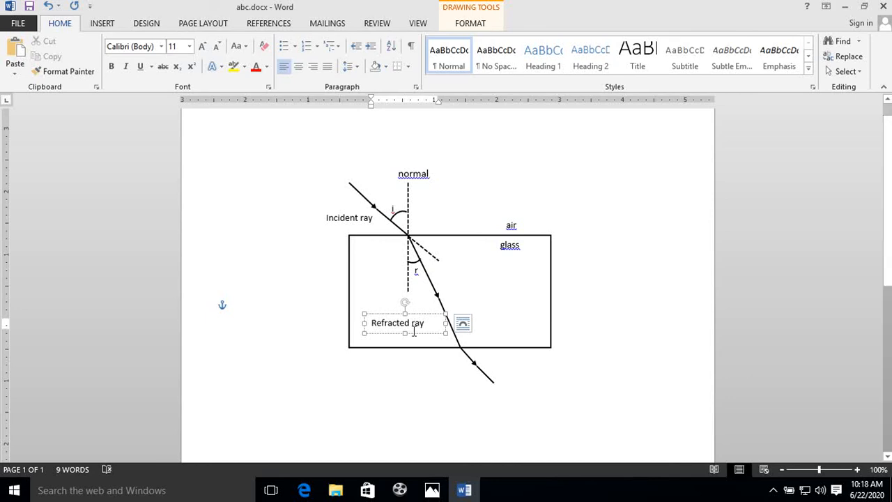
Nudge the "Refracted ray" label to the right until it sits close beside the ray inside the block, and deselect it.
left_click(389, 313)
key("Right")
key("Right")
key("Right")
key("Right")
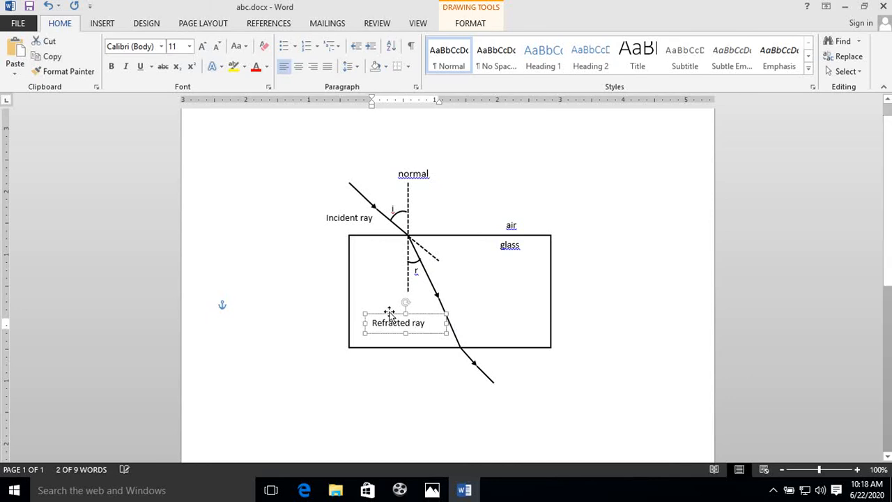
key("Right")
key("Right")
key("Right")
key("Right")
key("Right")
key("Right")
key("Right")
key("Right")
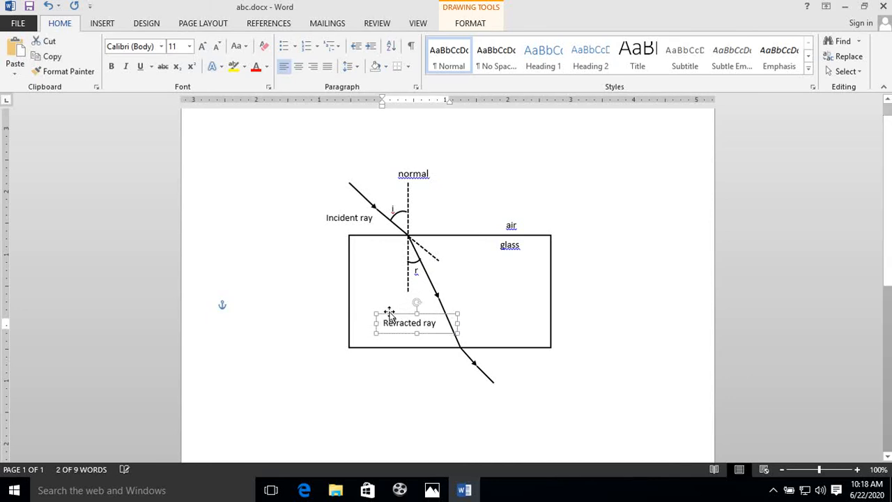
key("Right")
key("Right")
key("Right")
key("Right")
key("Right")
key("Right")
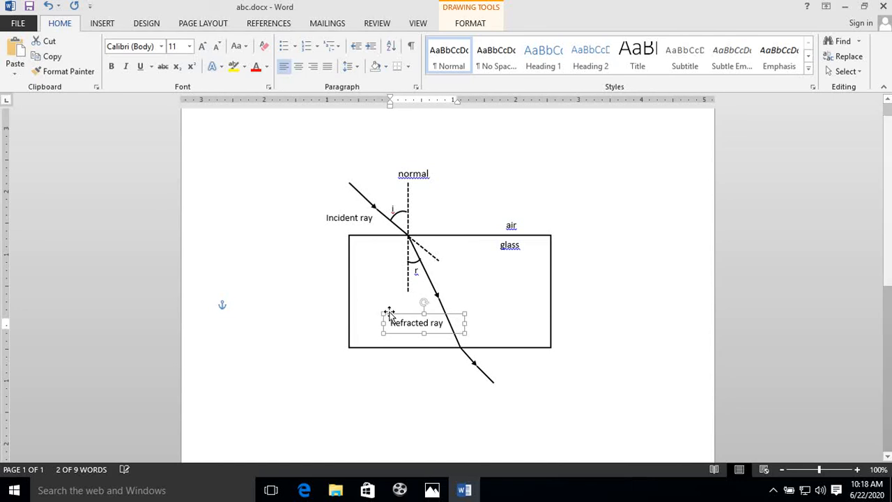
left_click(617, 305)
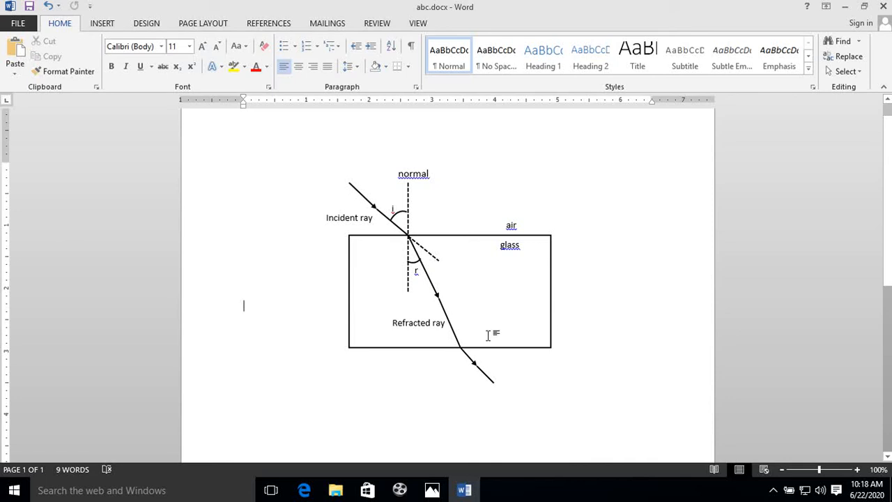
Place another copy of the "air" text box beside the end of the ray below the block, change its text to "Emergent ray" and deselect it.
left_click(414, 323)
key("Escape")
key("ctrl+v")
left_click_drag(290, 301, 532, 363)
left_click(510, 376)
key("BackSpace")
key("BackSpace")
key("BackSpace")
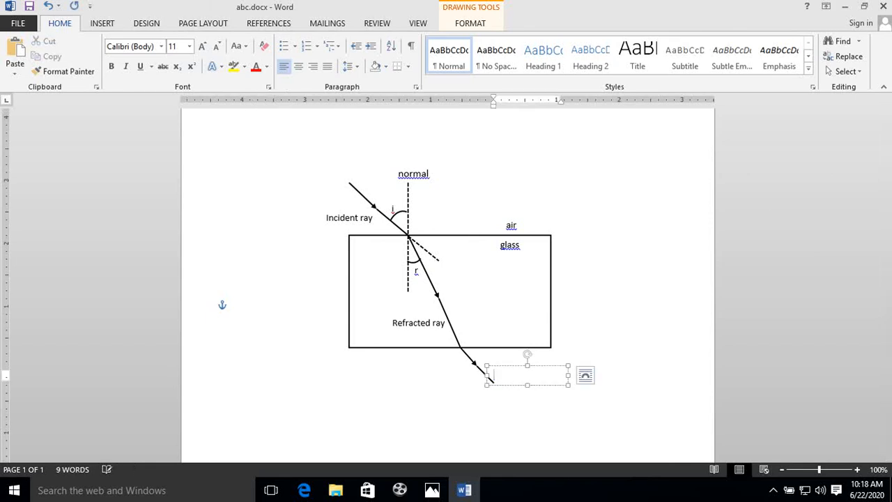
type("emergent")
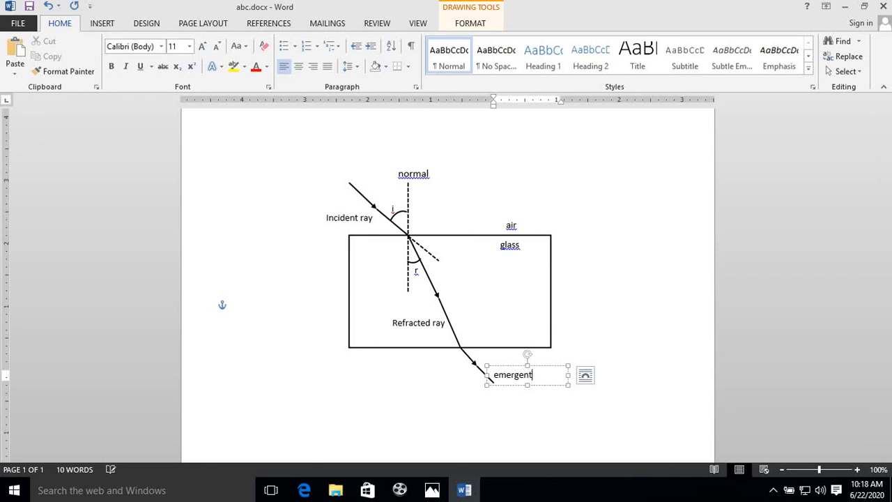
type(" ray")
left_click(618, 313)
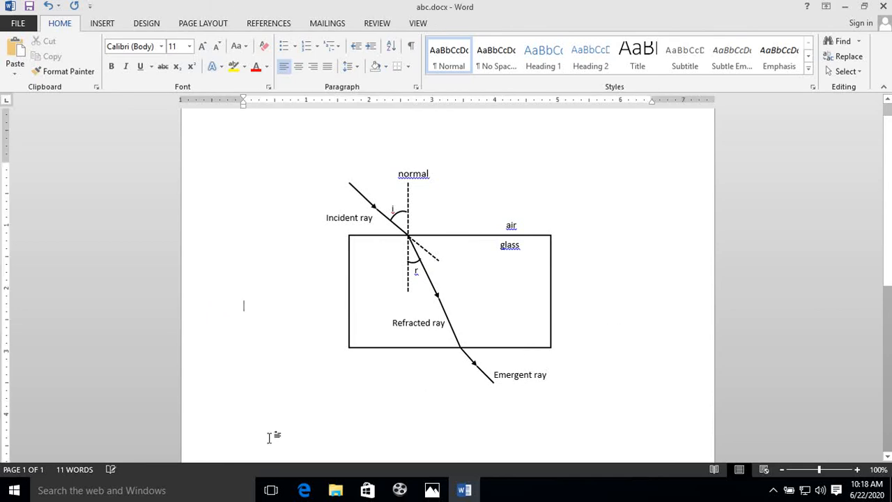